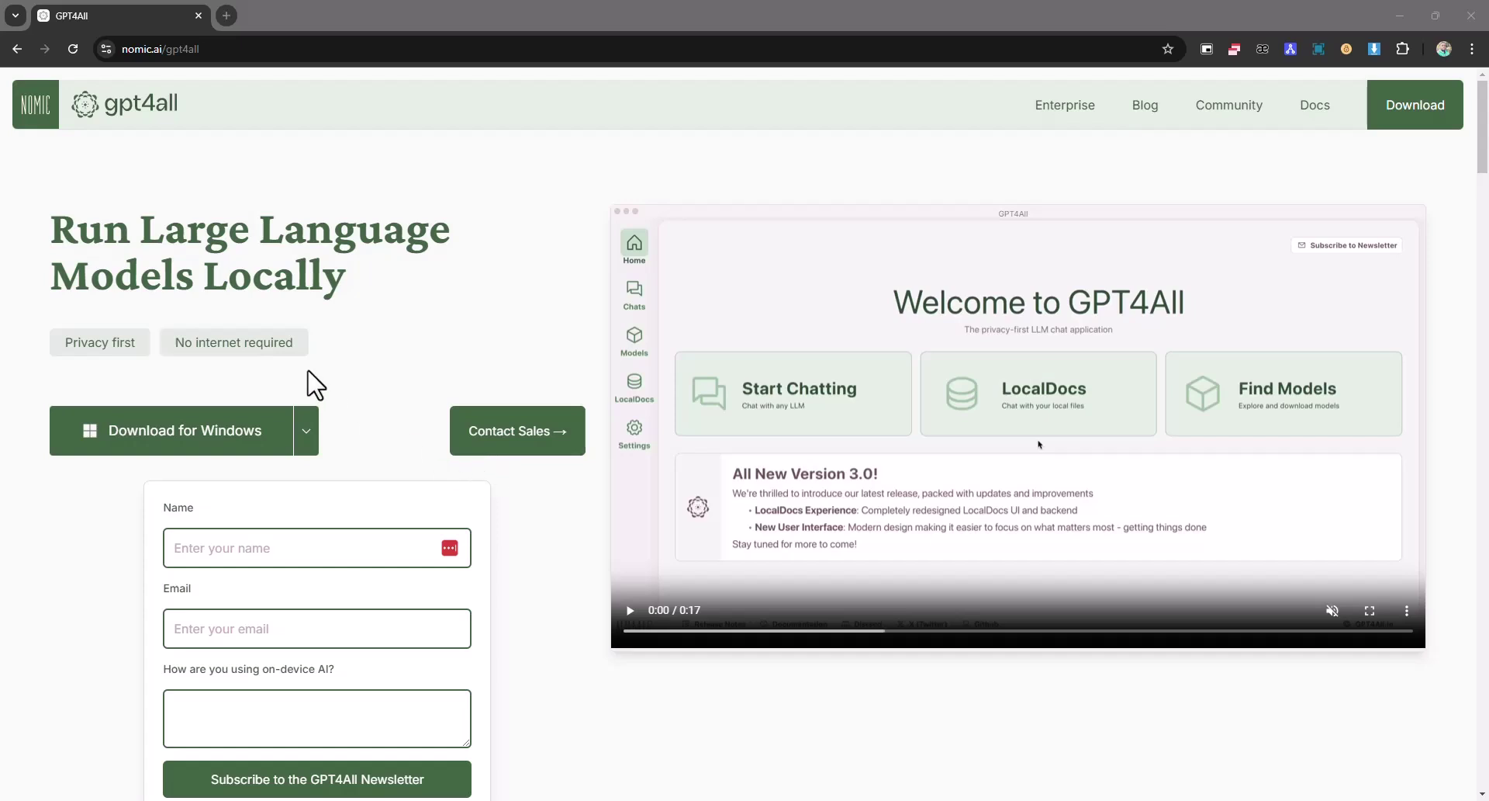
- Look over the GPT4All website's introduction and its feature sections on private chats, consumer hardware and local files
scroll(405, 415, "down", 7)
scroll(409, 416, "up", 7)
scroll(495, 434, "down", 7)
scroll(668, 399, "down", 12)
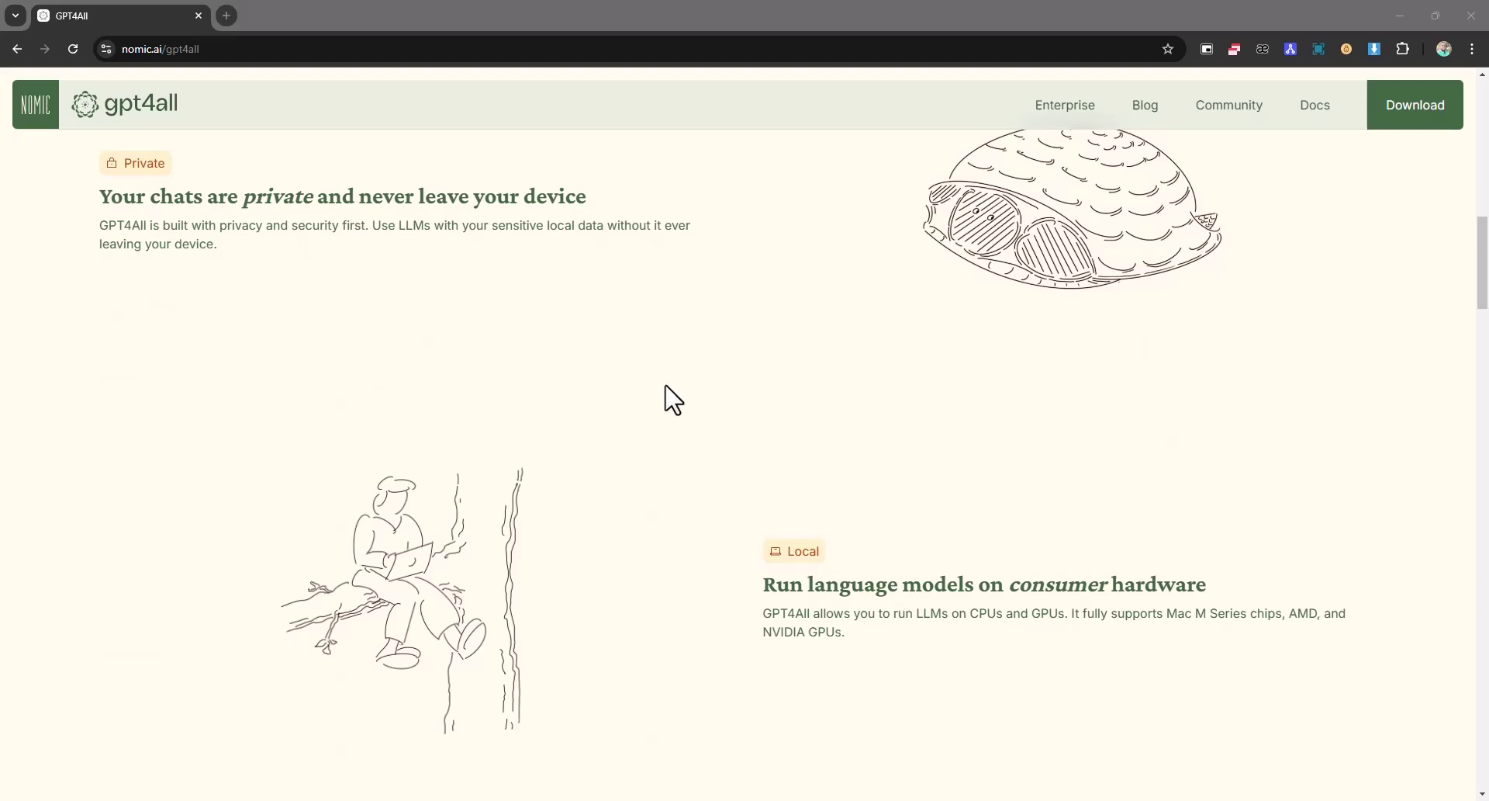
scroll(598, 447, "down", 1)
scroll(598, 450, "up", 7)
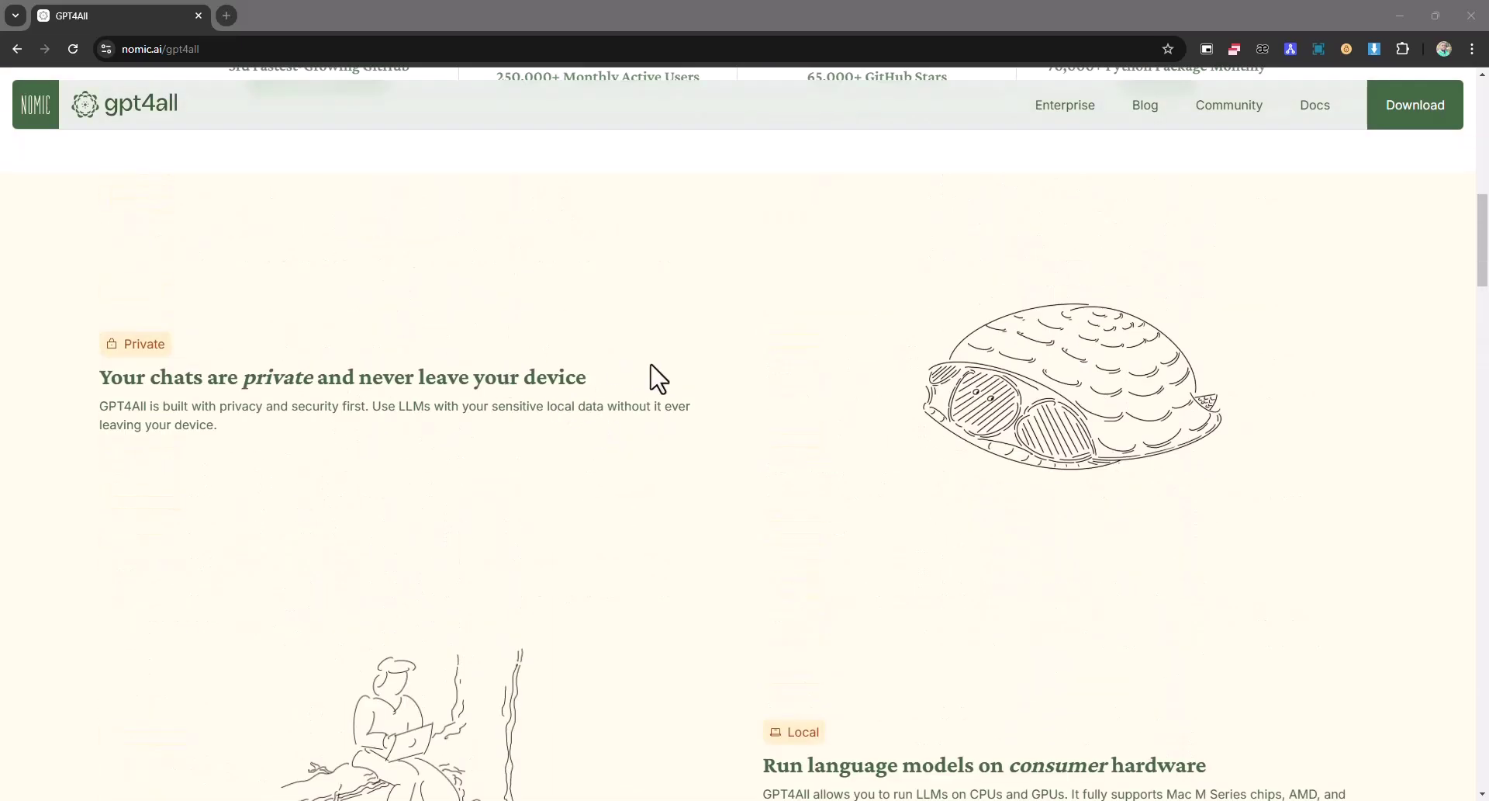
scroll(664, 418, "down", 5)
scroll(666, 460, "down", 5)
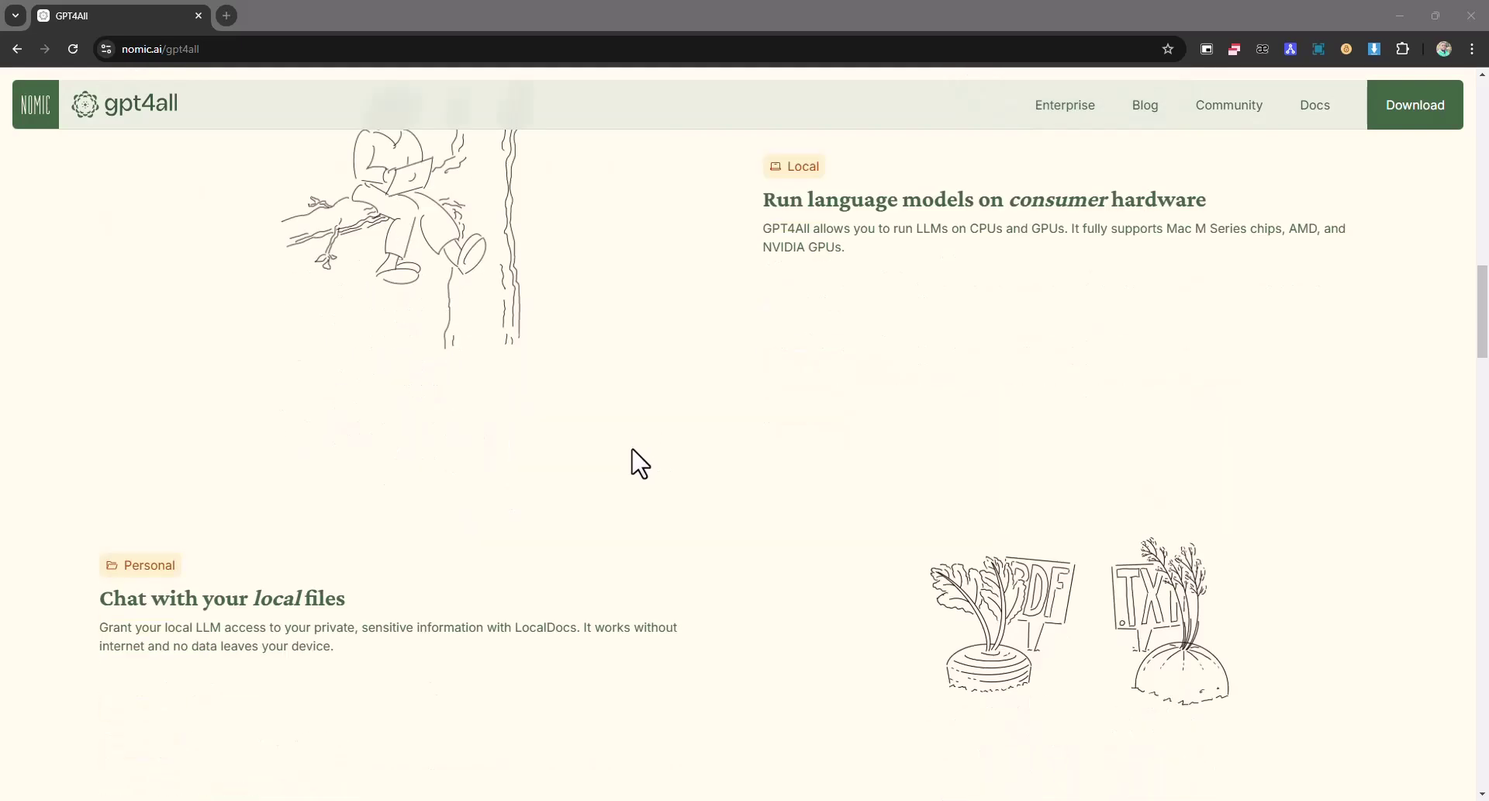
scroll(634, 461, "up", 9)
scroll(640, 464, "up", 8)
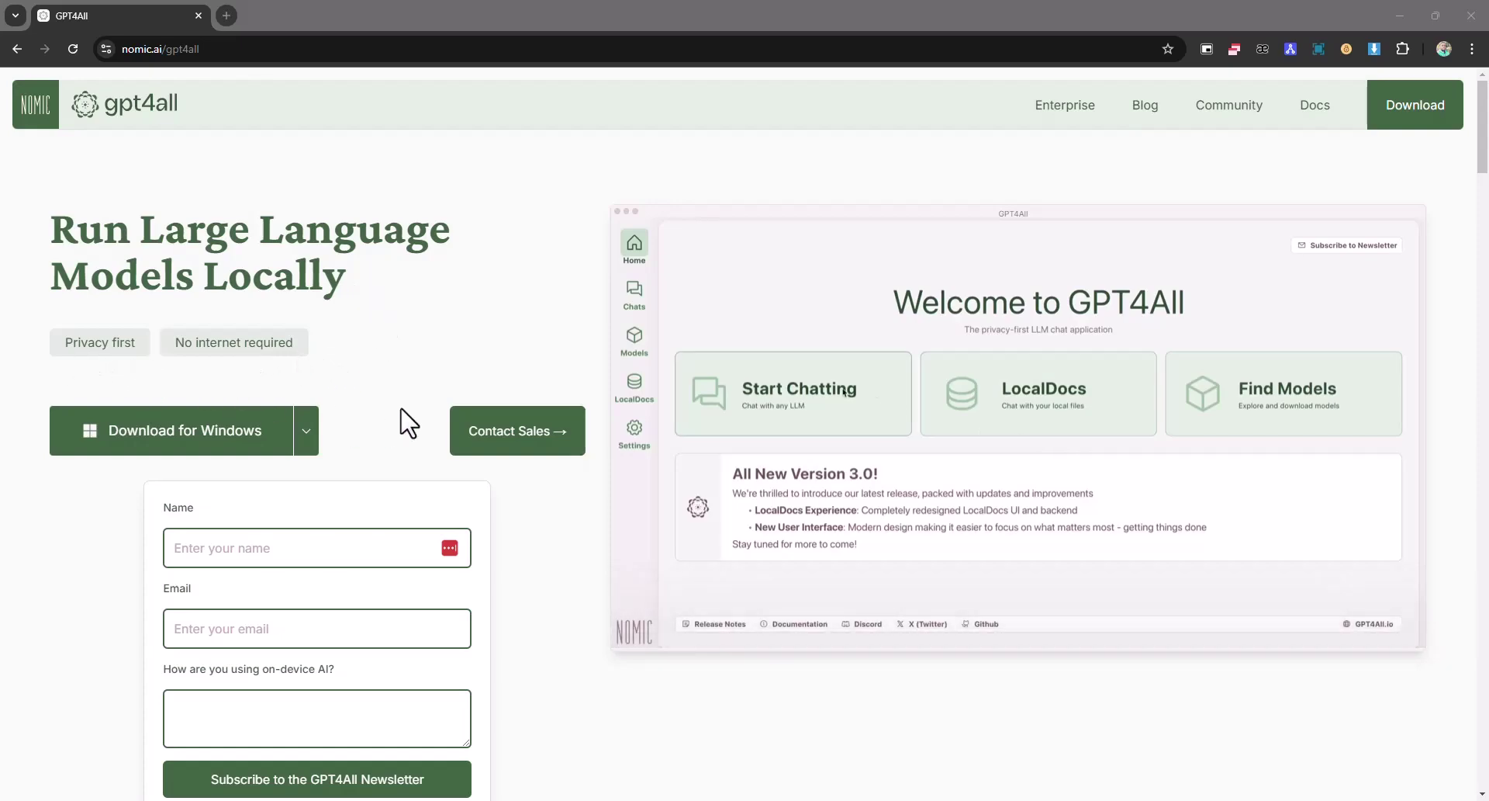
scroll(482, 425, "down", 2)
scroll(482, 424, "down", 2)
scroll(582, 434, "up", 5)
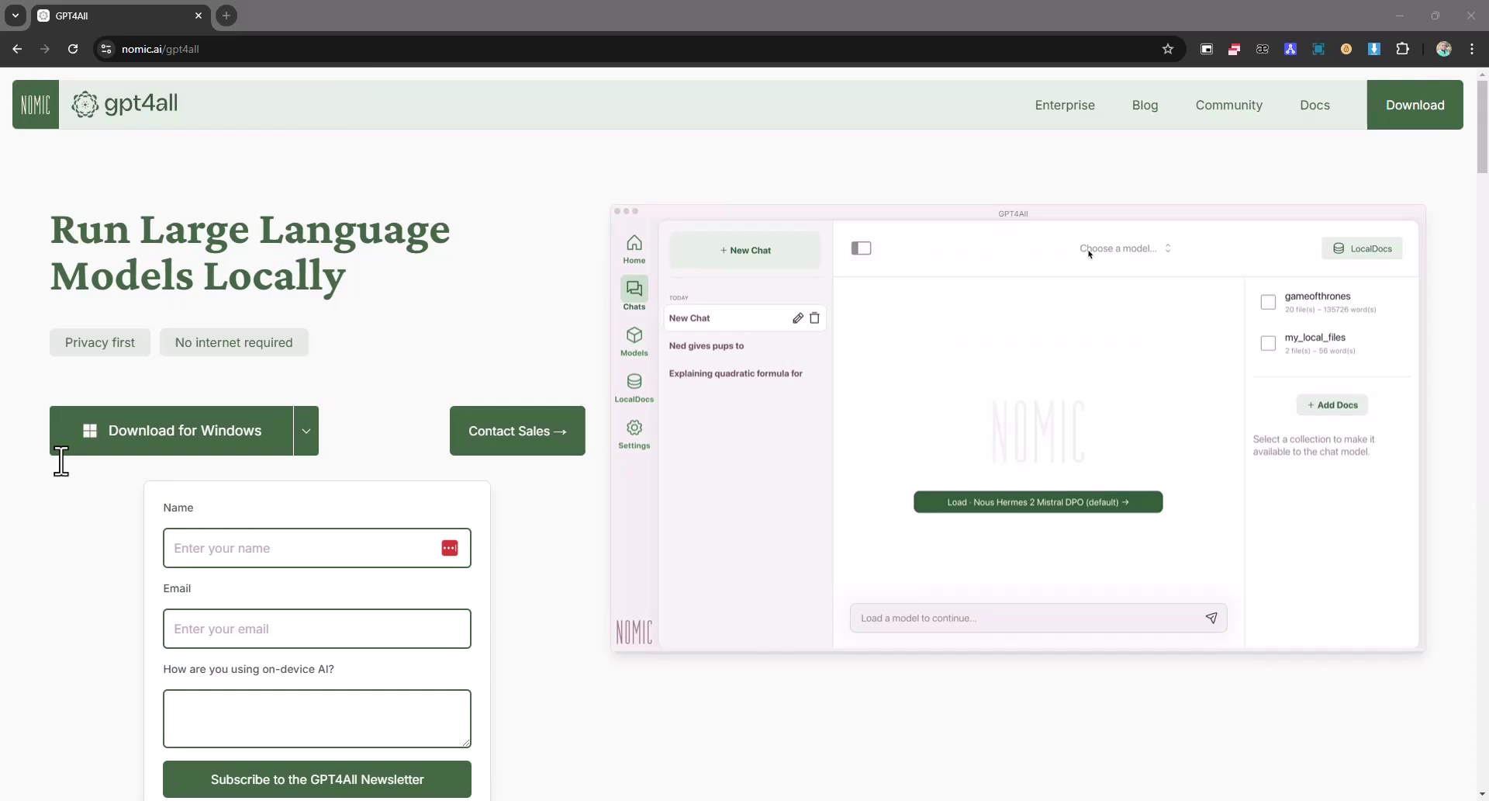
- Read the GPT4All page from the download options through privacy, local files, open-source models and the ecosystem section to the footer
mouse_move(272, 458)
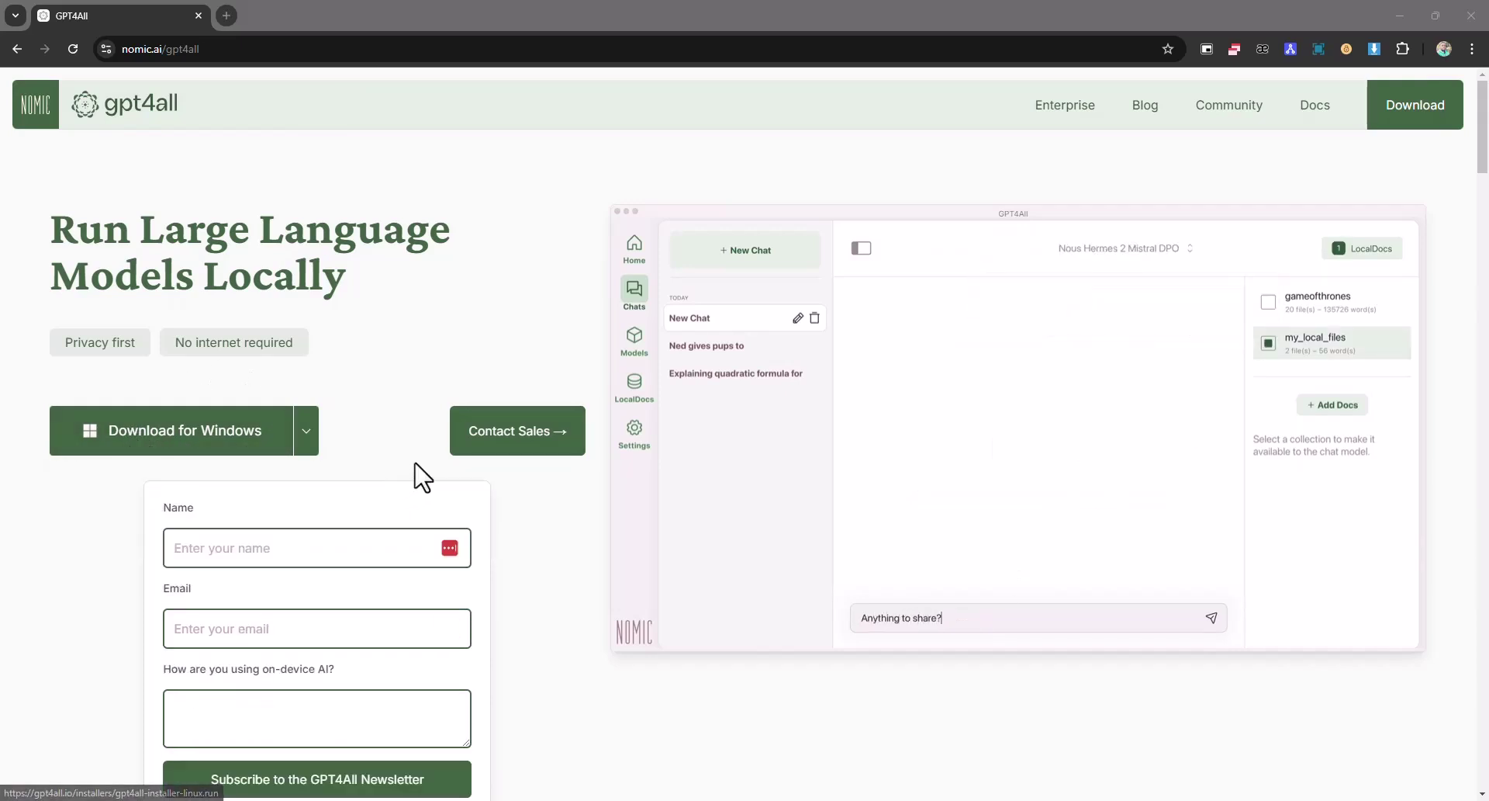
scroll(548, 445, "down", 8)
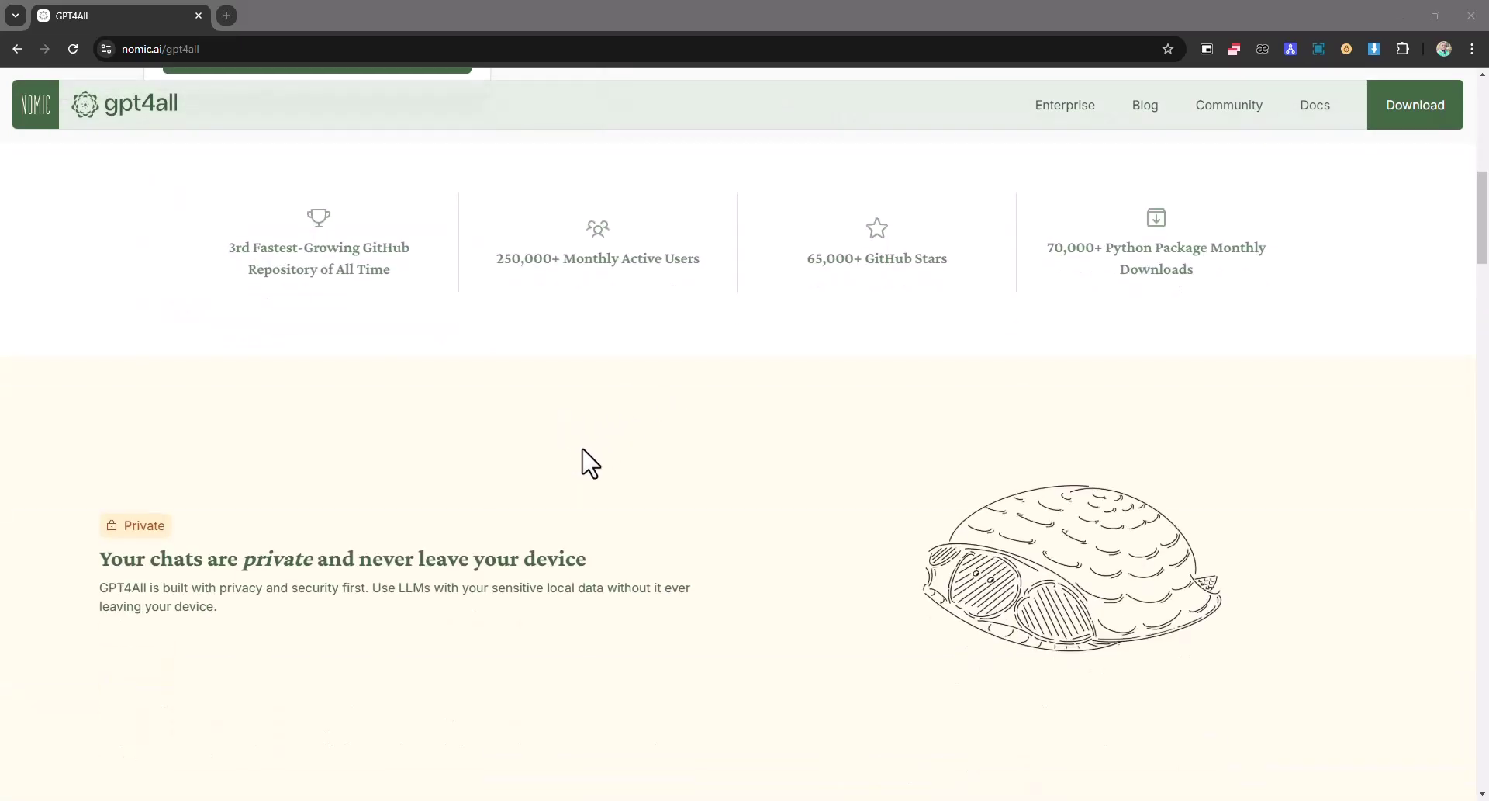
scroll(585, 463, "down", 4)
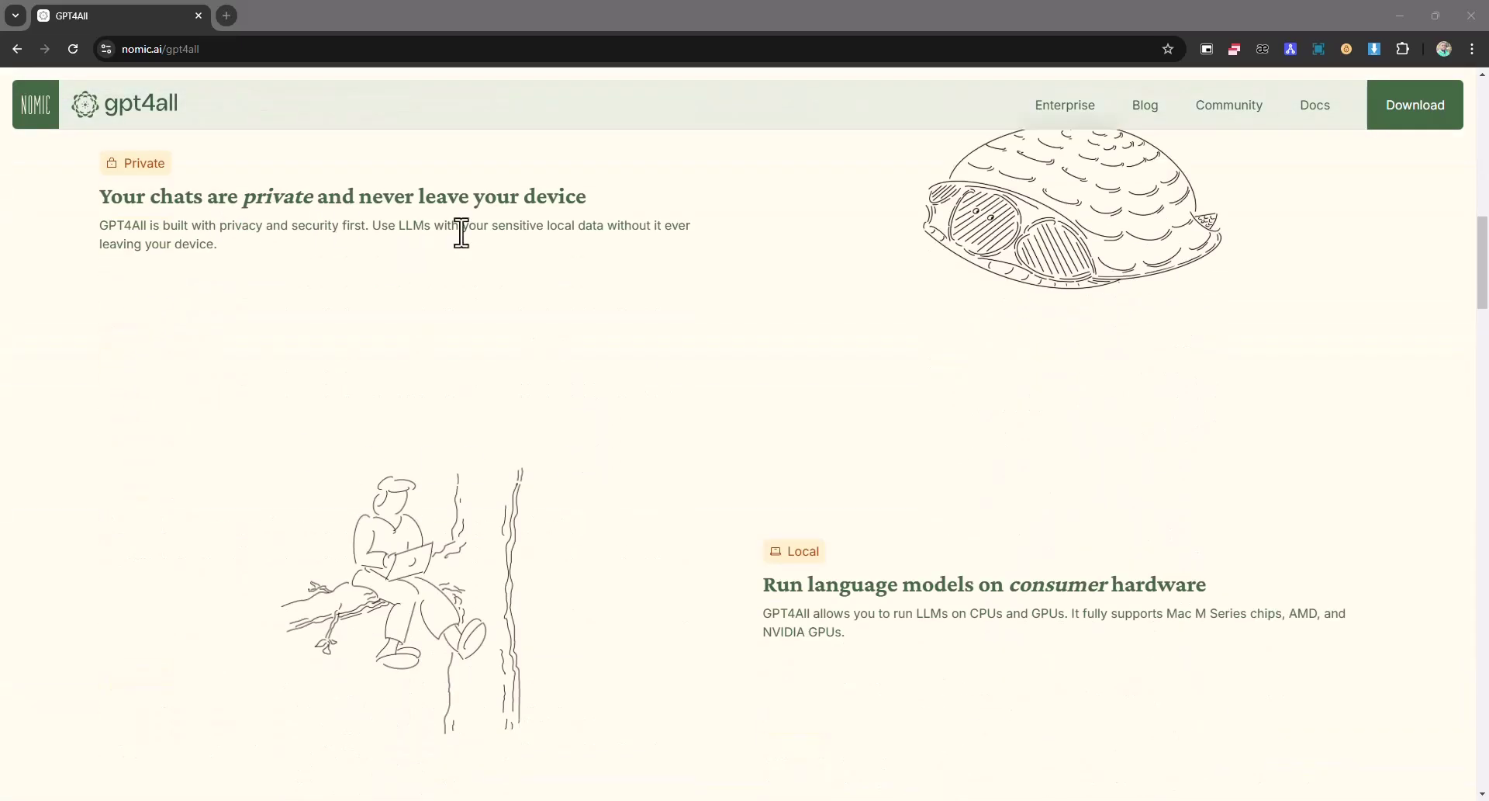
scroll(831, 433, "down", 2)
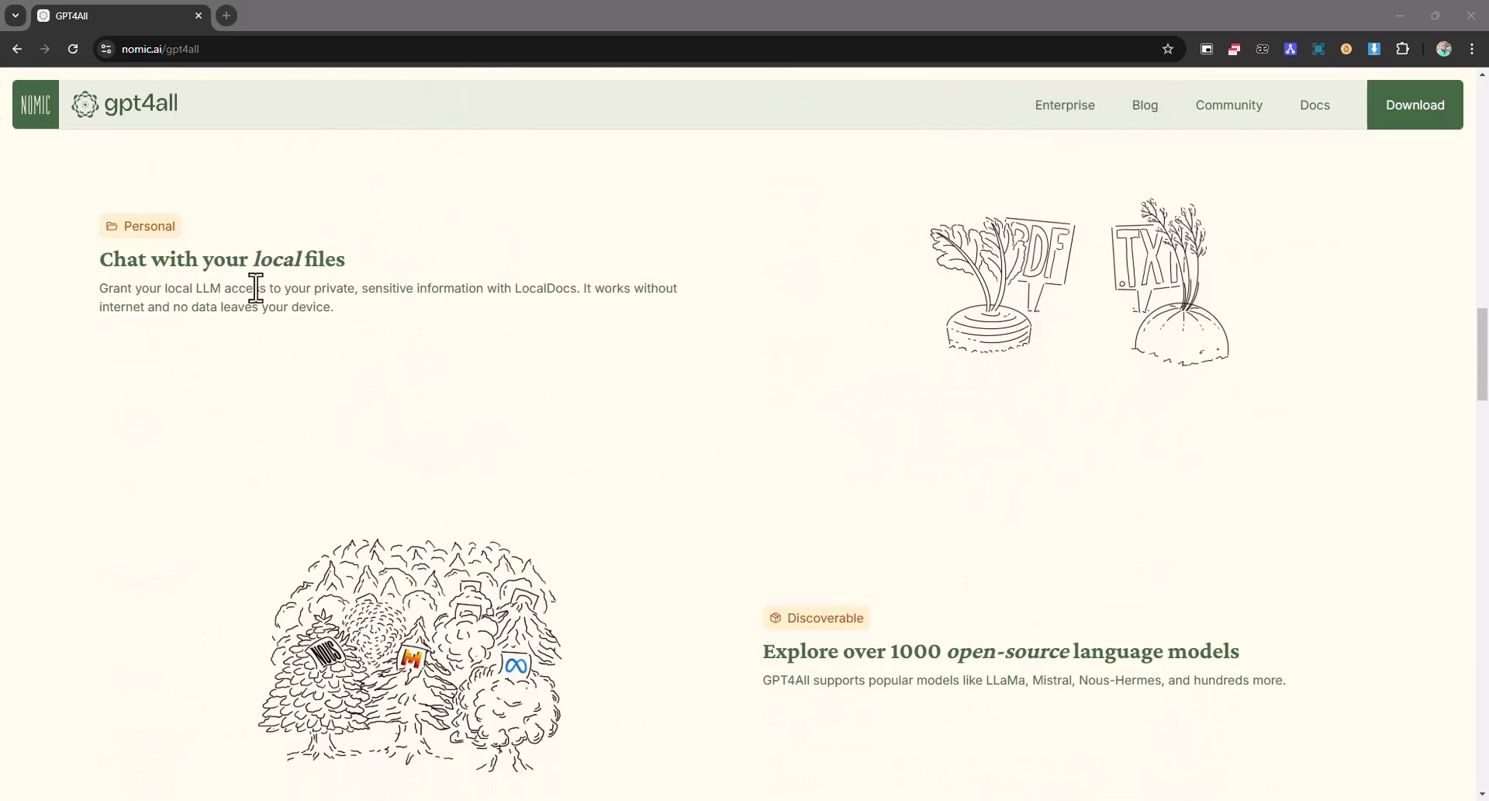
scroll(519, 291, "down", 4)
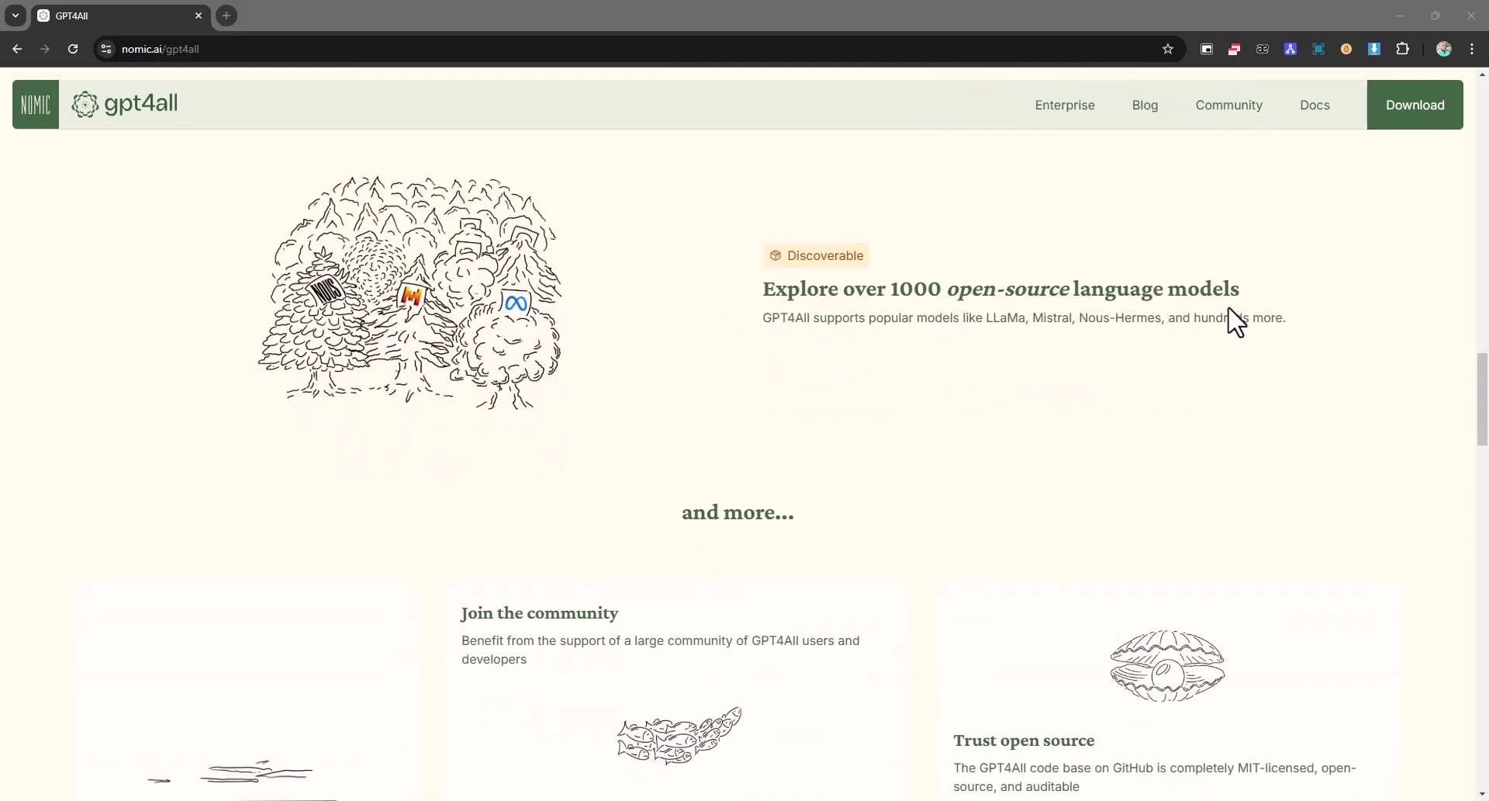
scroll(1235, 325, "down", 6)
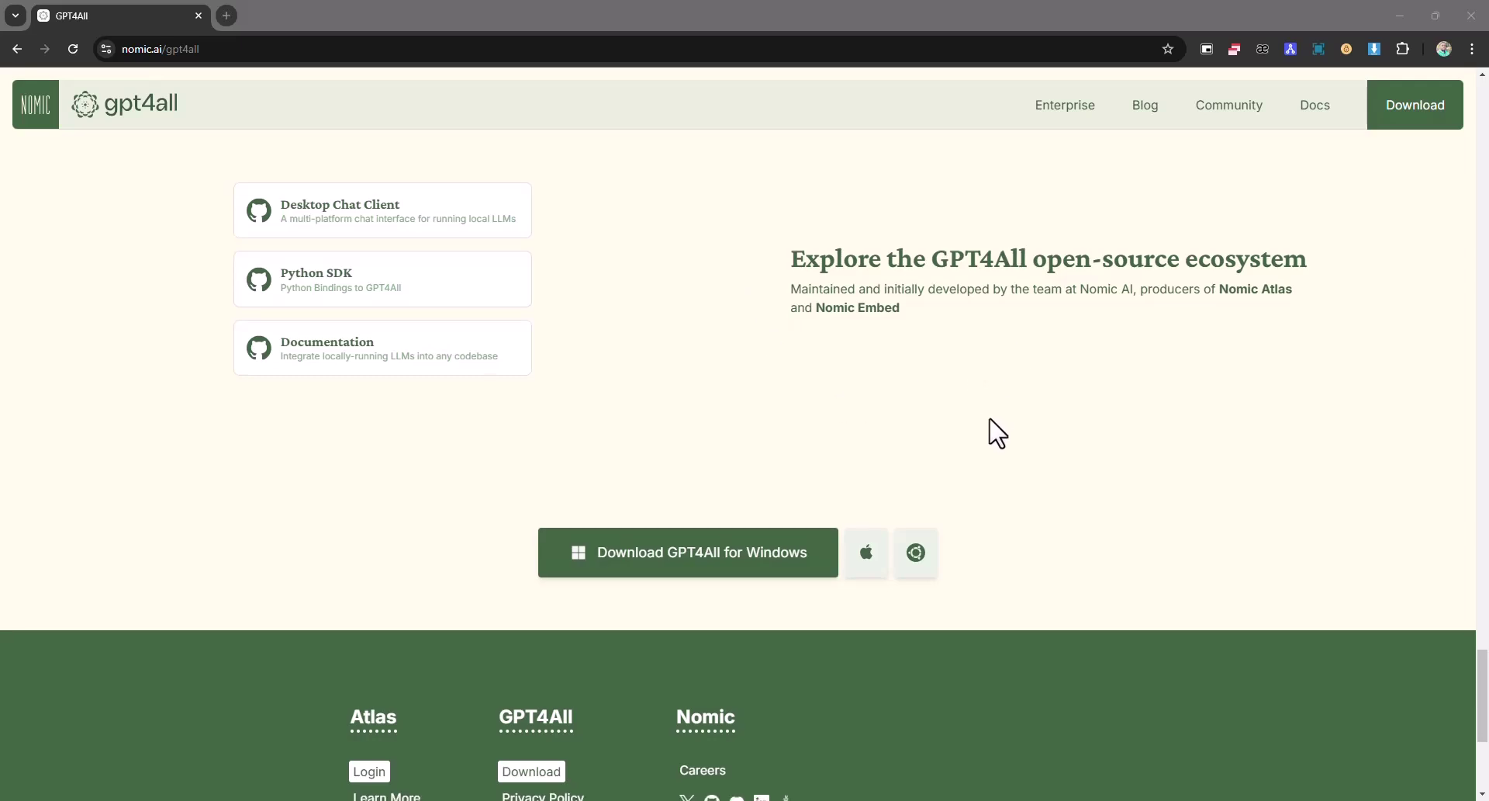
scroll(1000, 466, "down", 4)
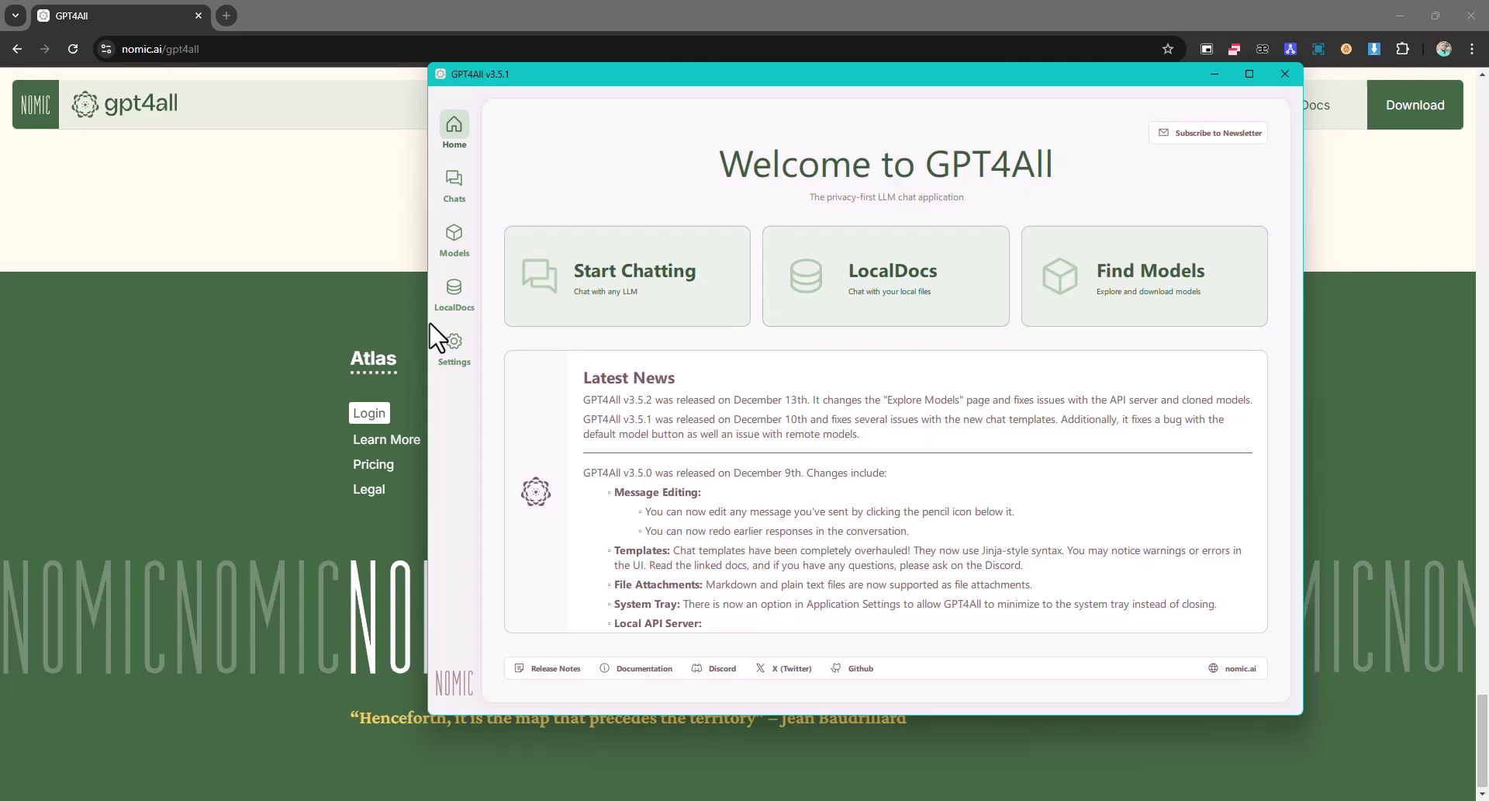
- Switch to the GPT4All desktop app and look over its chat view, application settings and model settings
left_click_drag(838, 79, 697, 35)
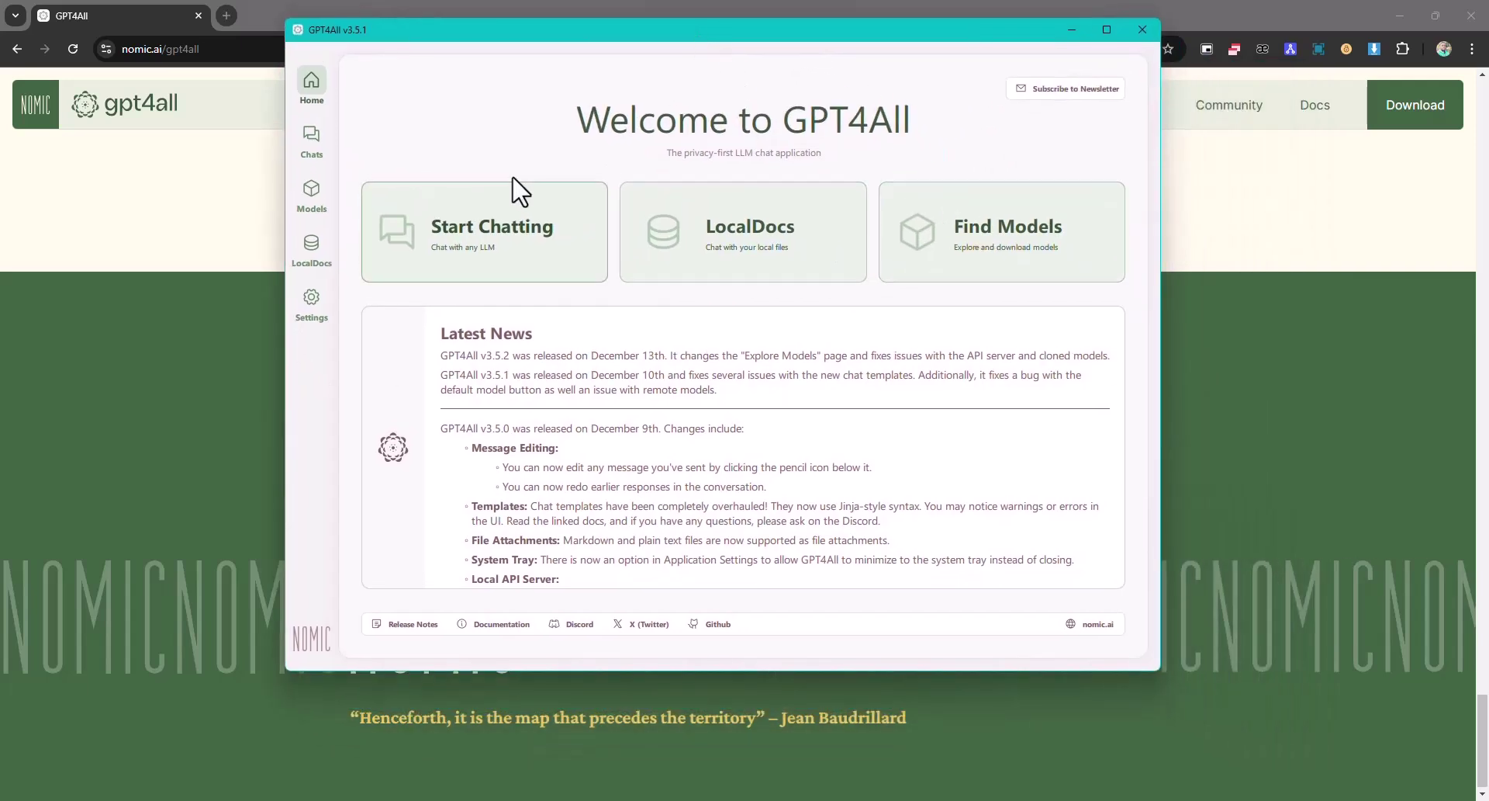
left_click(314, 141)
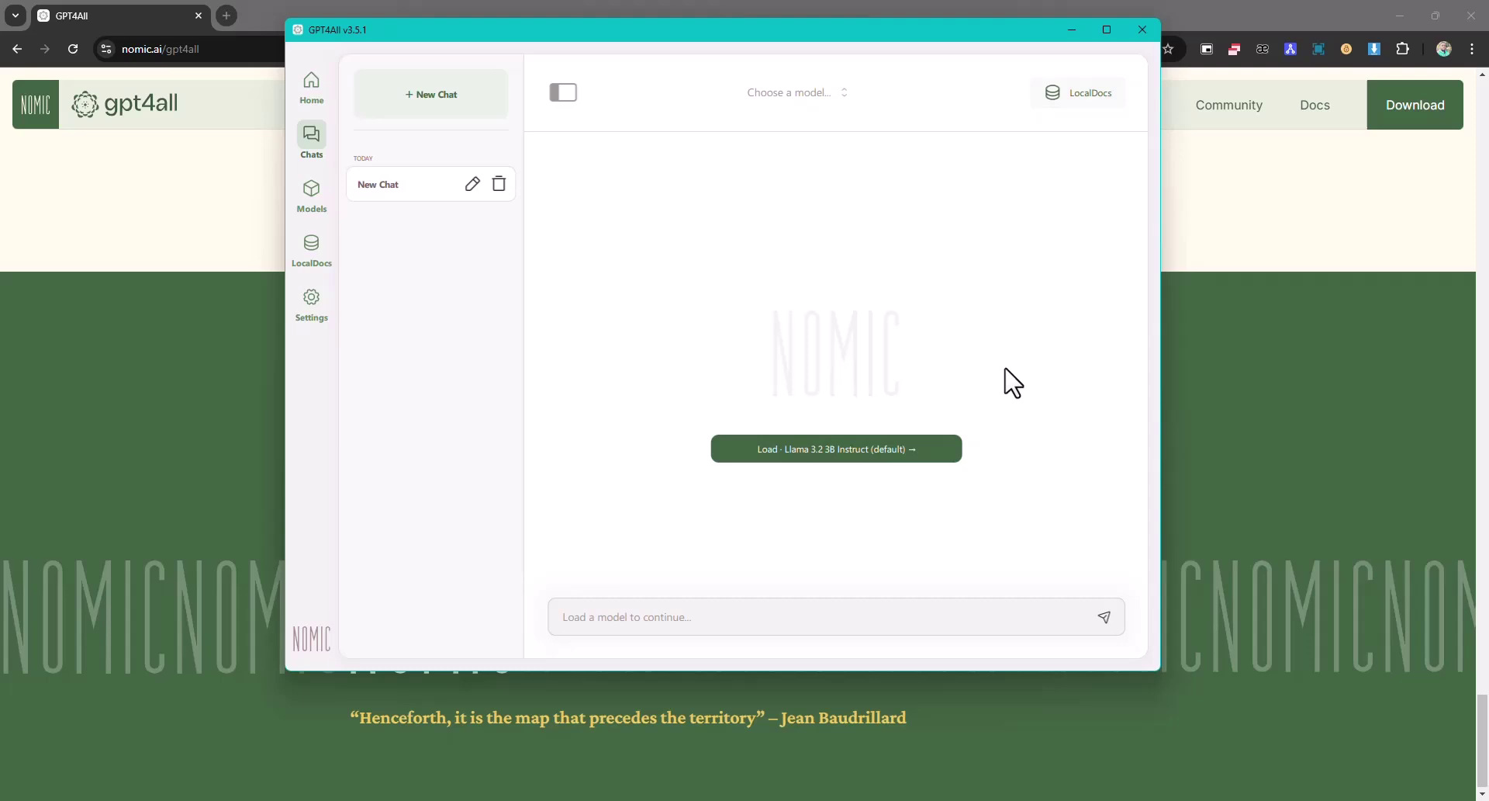
left_click(311, 310)
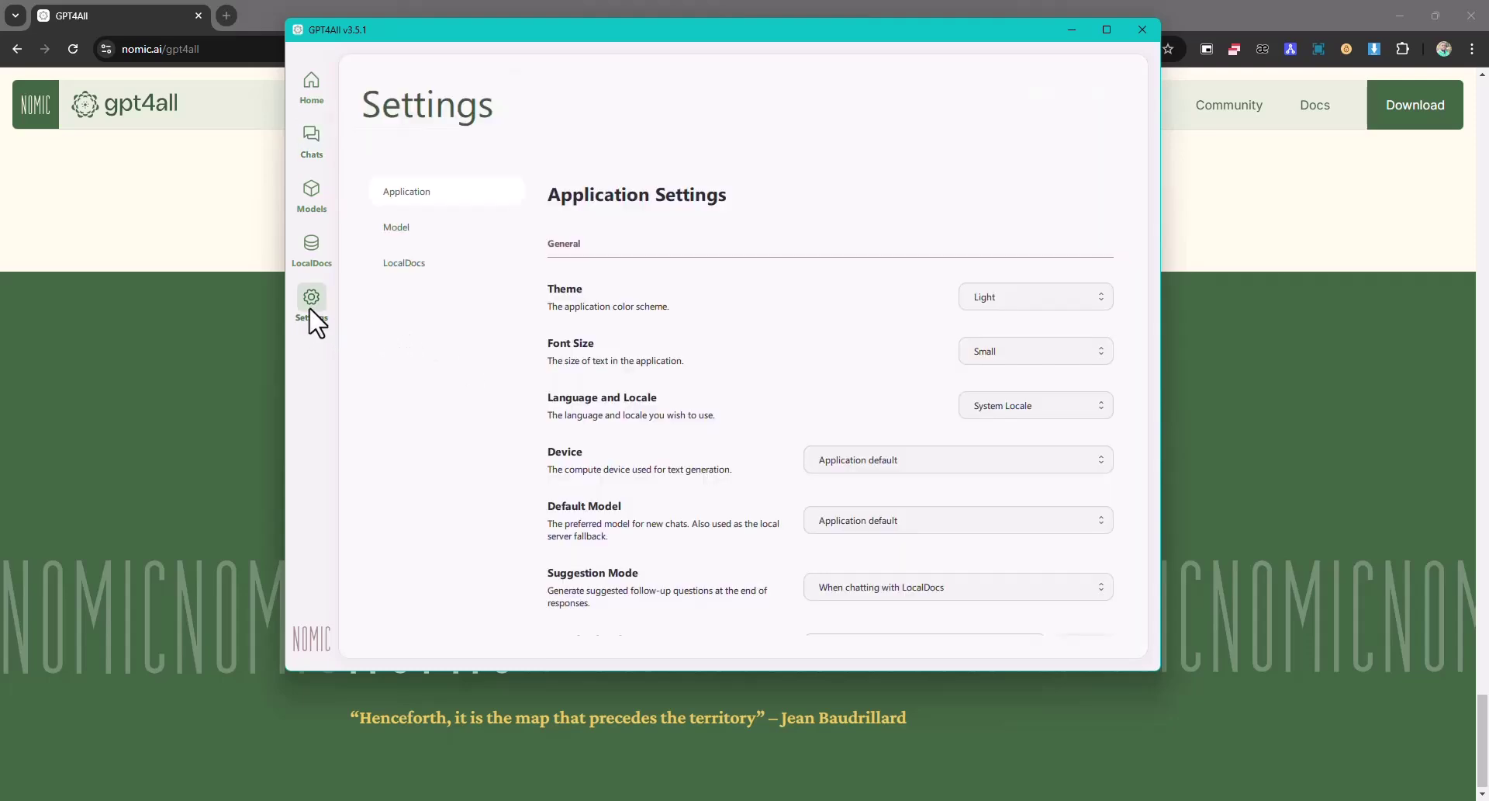
left_click(418, 228)
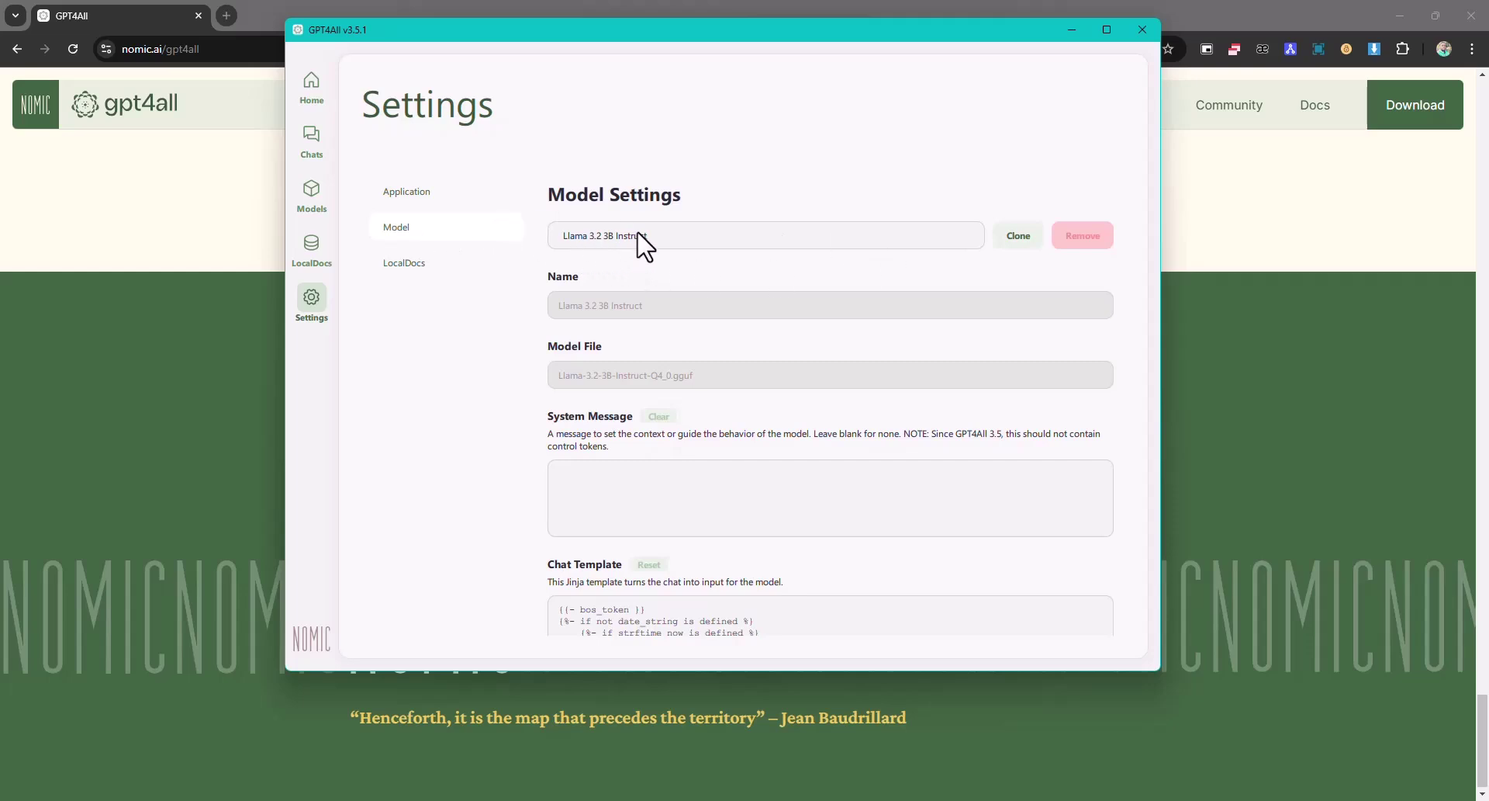
- View the installed models and open the Explore Models catalogue to skim the models on offer
left_click(323, 204)
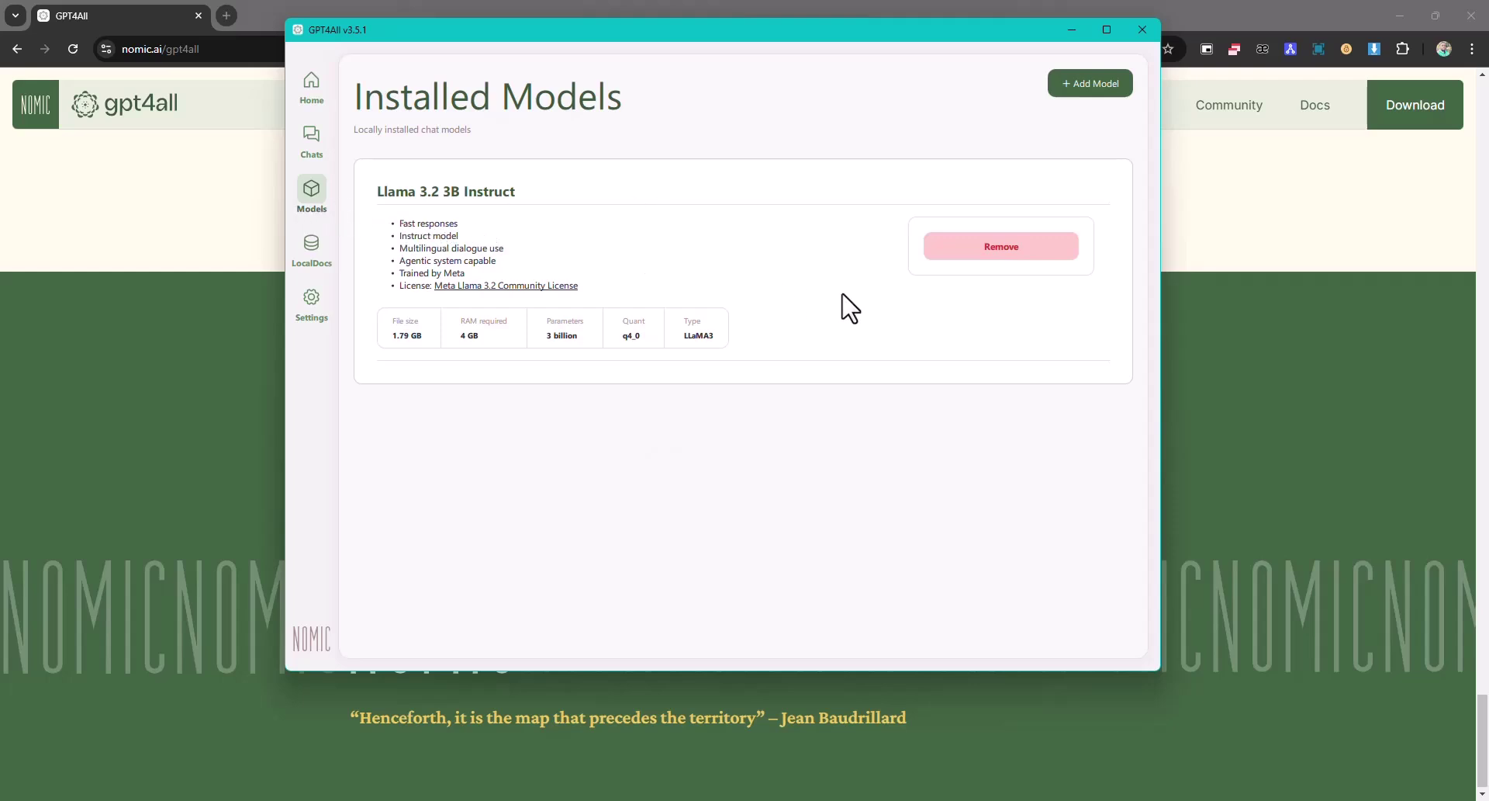
left_click(1086, 91)
scroll(807, 275, "down", 1)
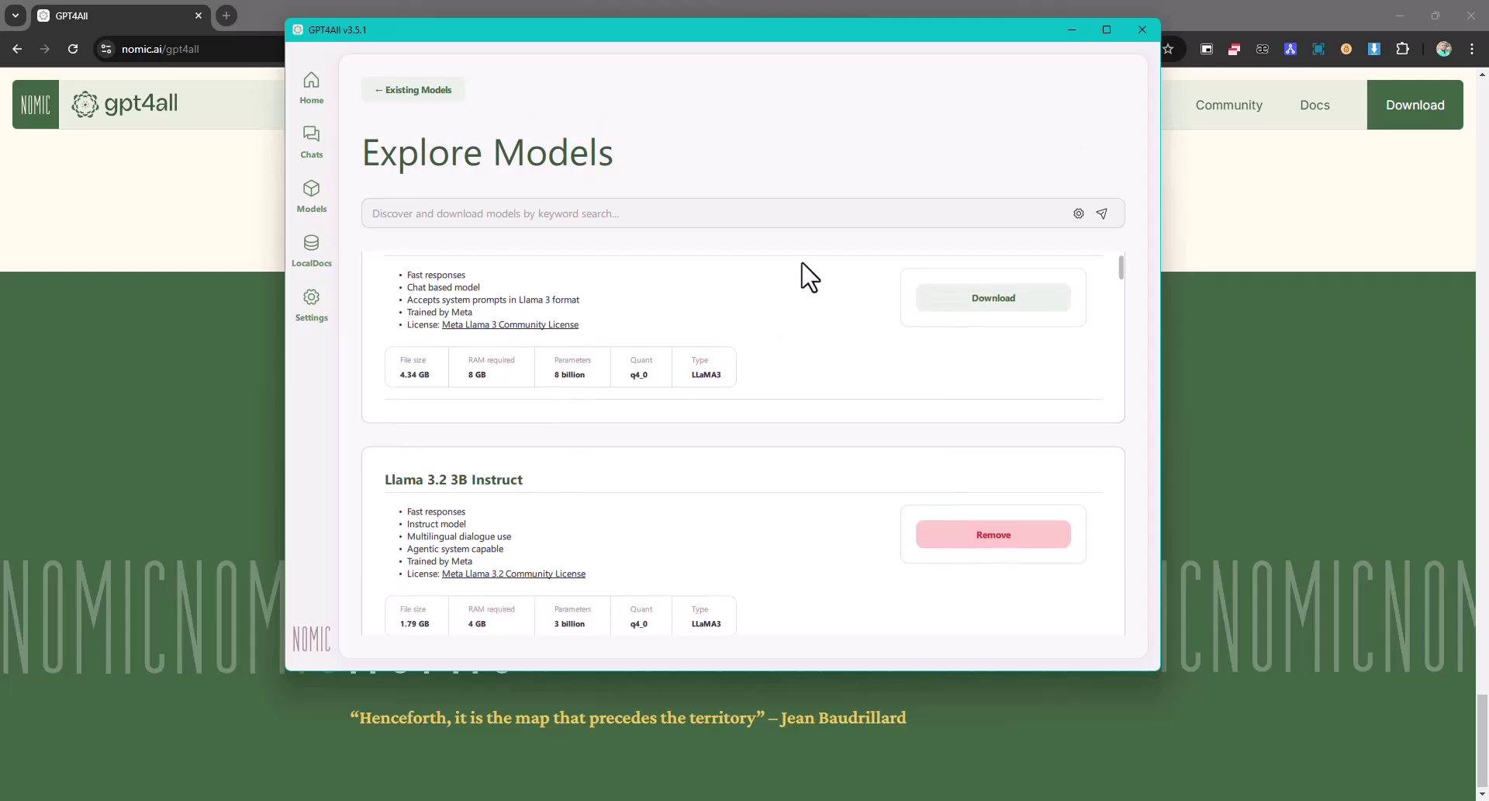
scroll(807, 276, "down", 10)
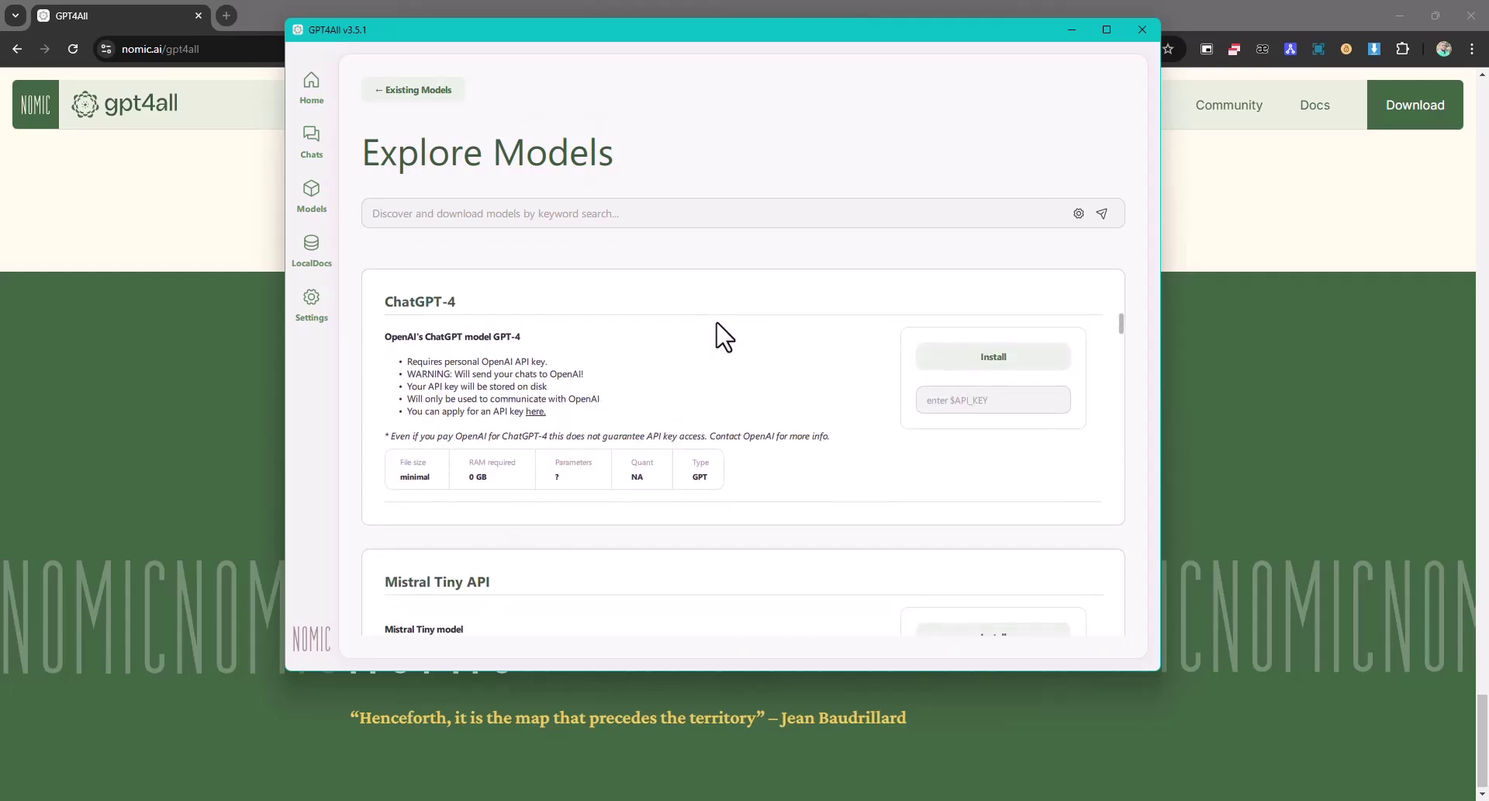
scroll(724, 336, "up", 8)
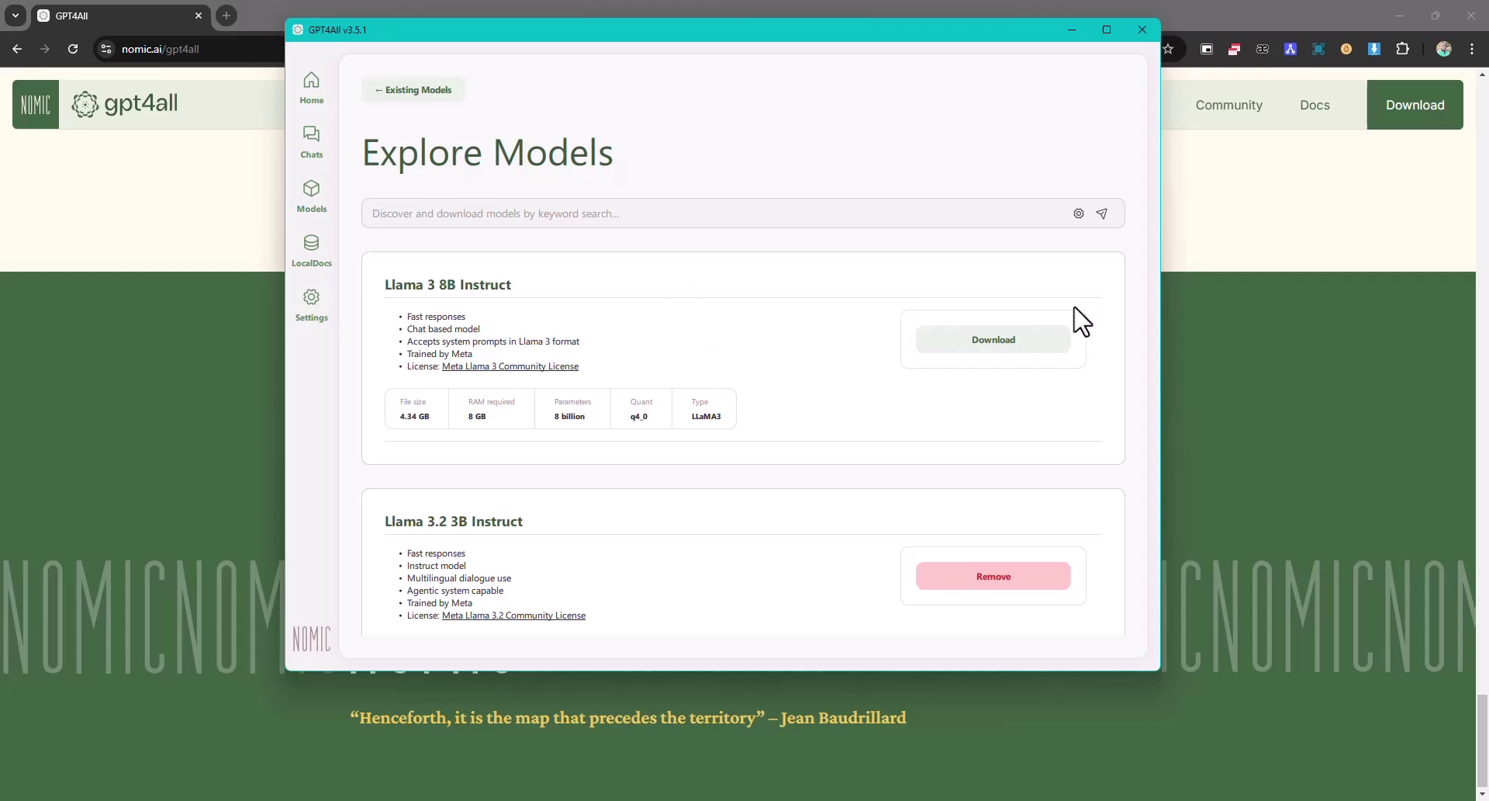
- Examine the catalogue's API-key models, including ChatGPT-3.5 Turbo, ChatGPT-4 and the Mistral models, and return to its beginning
scroll(1024, 393, "down", 6)
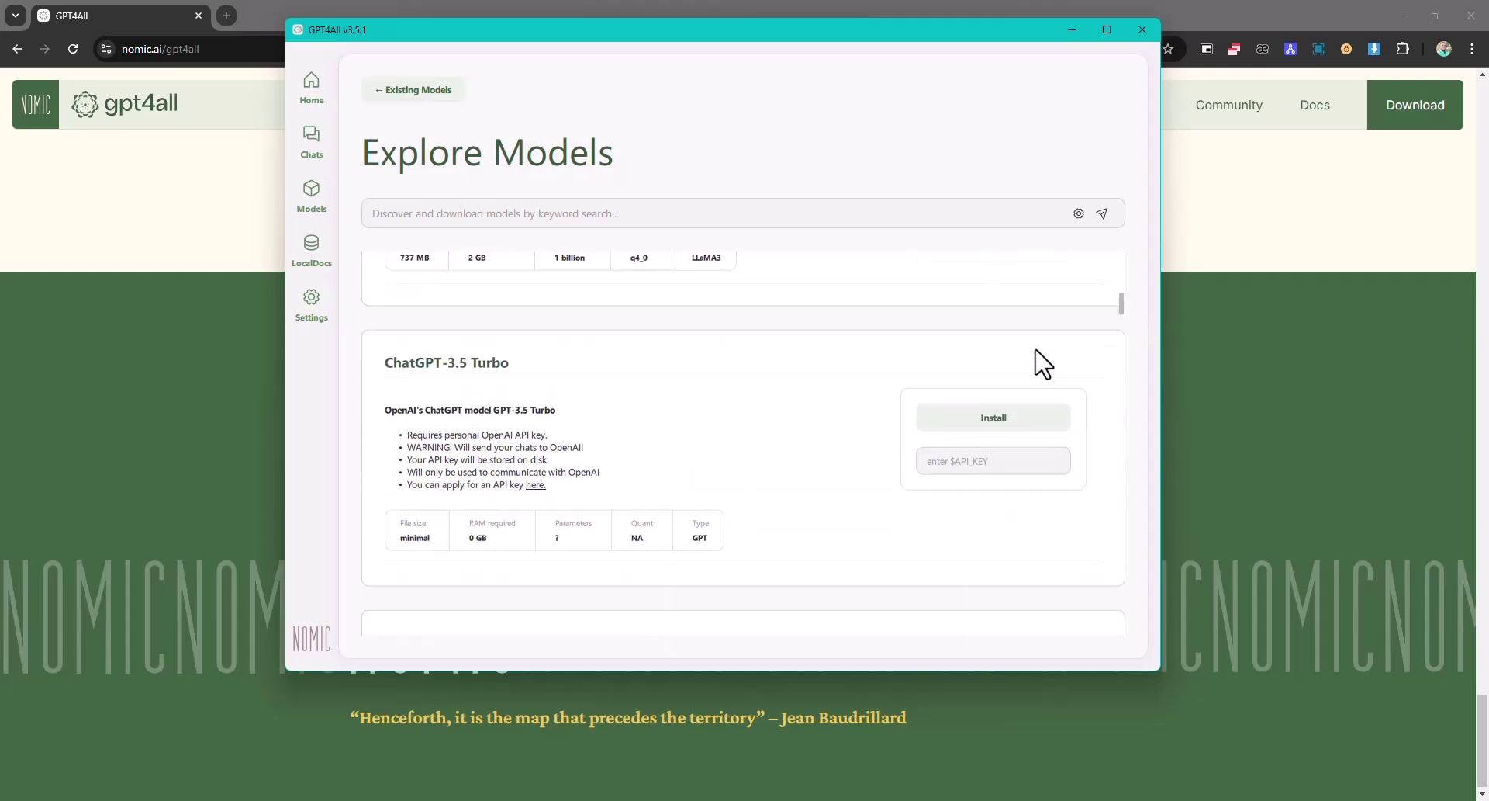
scroll(1055, 334, "down", 6)
scroll(1052, 332, "up", 1)
scroll(1057, 349, "down", 3)
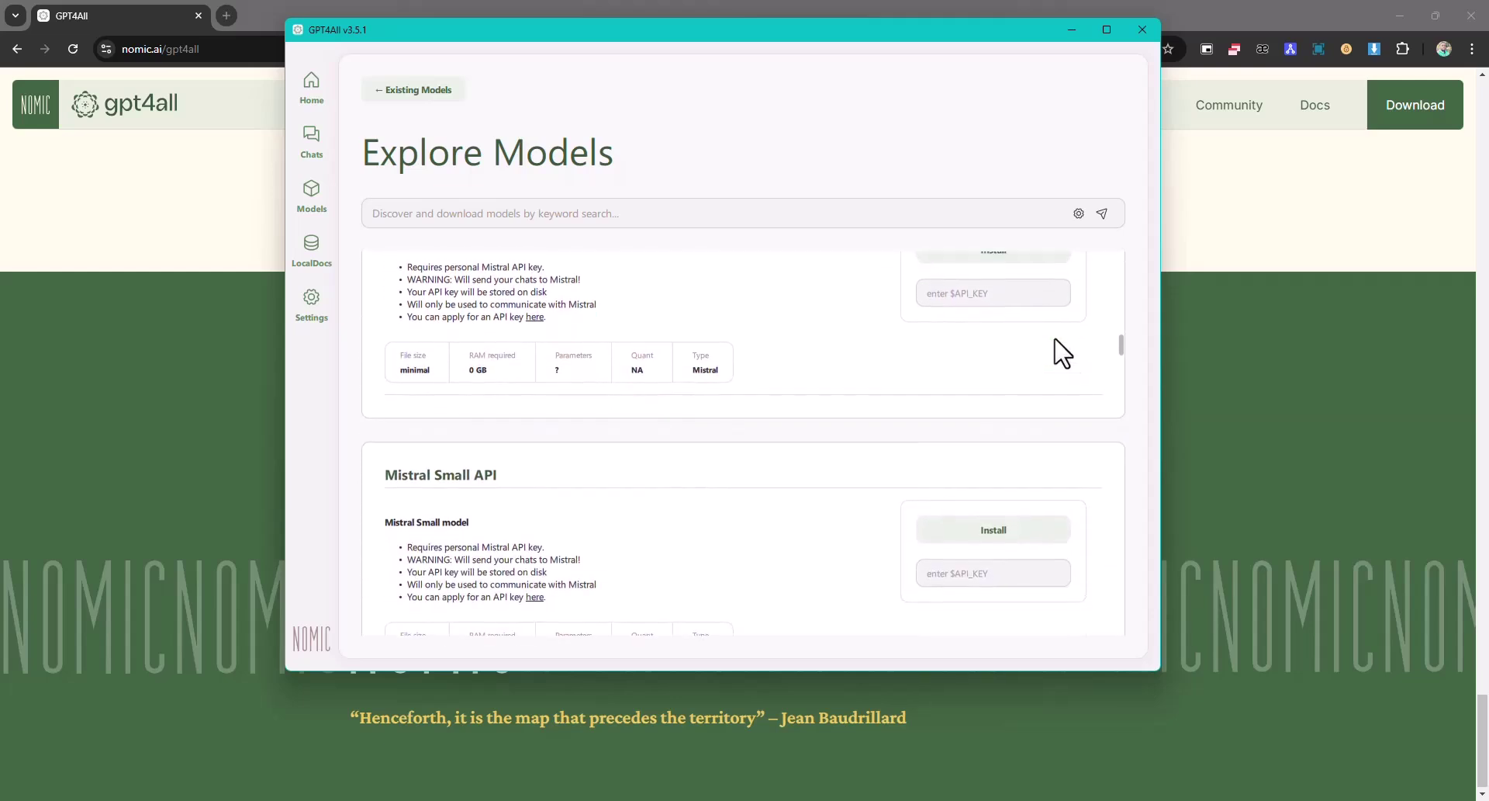
scroll(1004, 360, "up", 5)
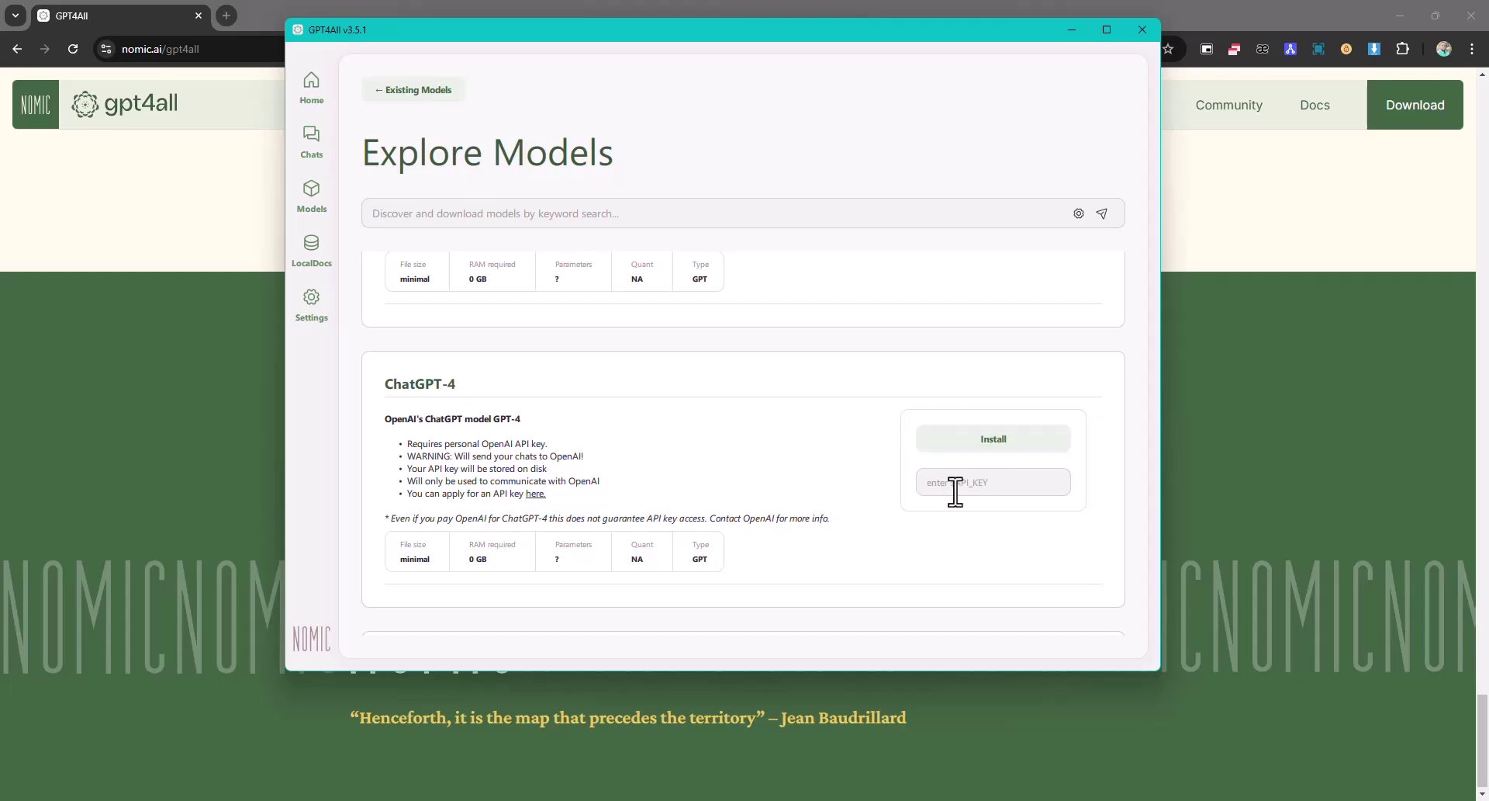
scroll(853, 387, "down", 2)
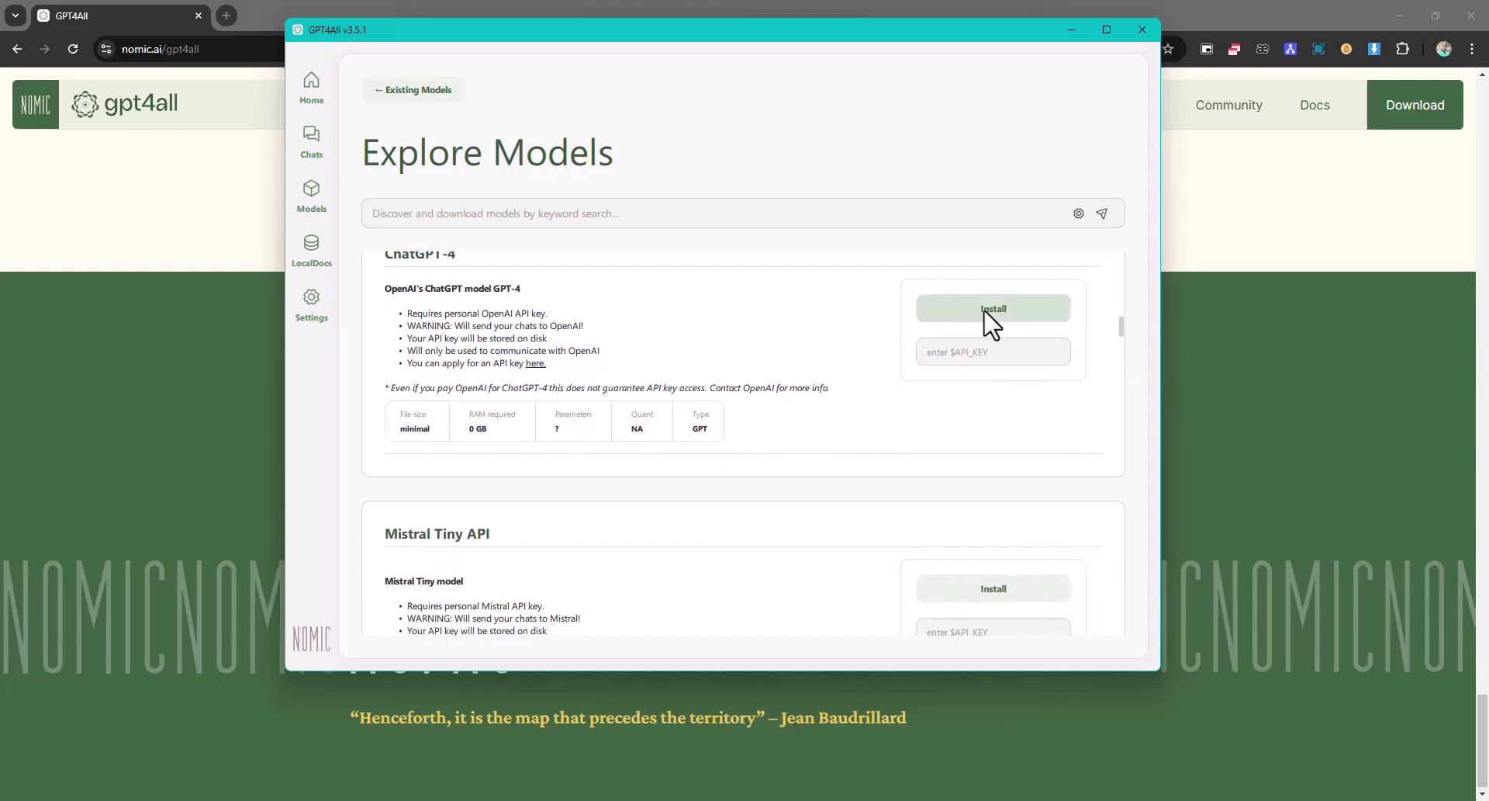
scroll(903, 365, "down", 15)
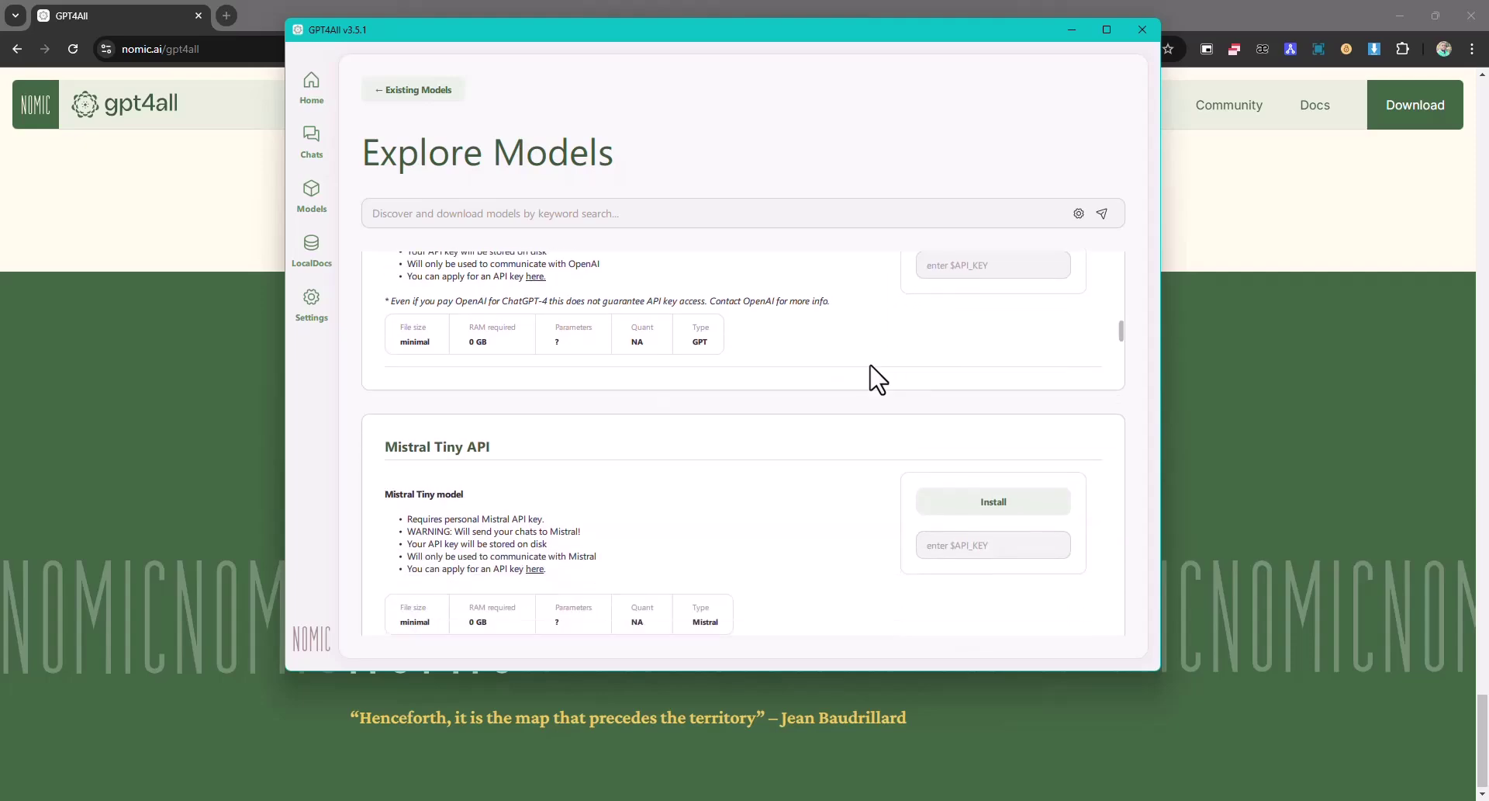
scroll(979, 289, "up", 15)
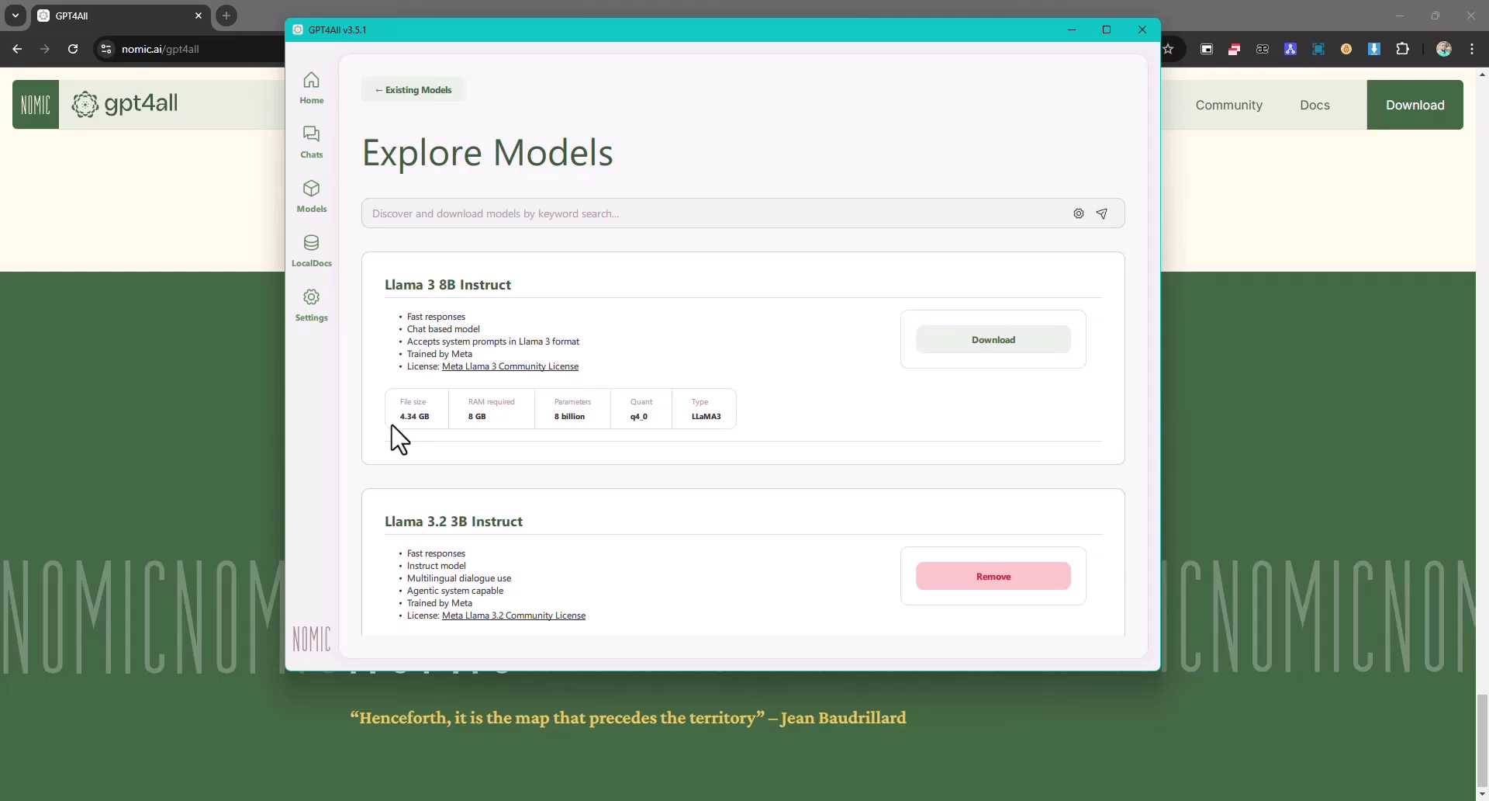
- Compare the file size and RAM requirements of the Llama and ChatGPT models in the catalogue
scroll(436, 404, "down", 3)
scroll(442, 489, "up", 2)
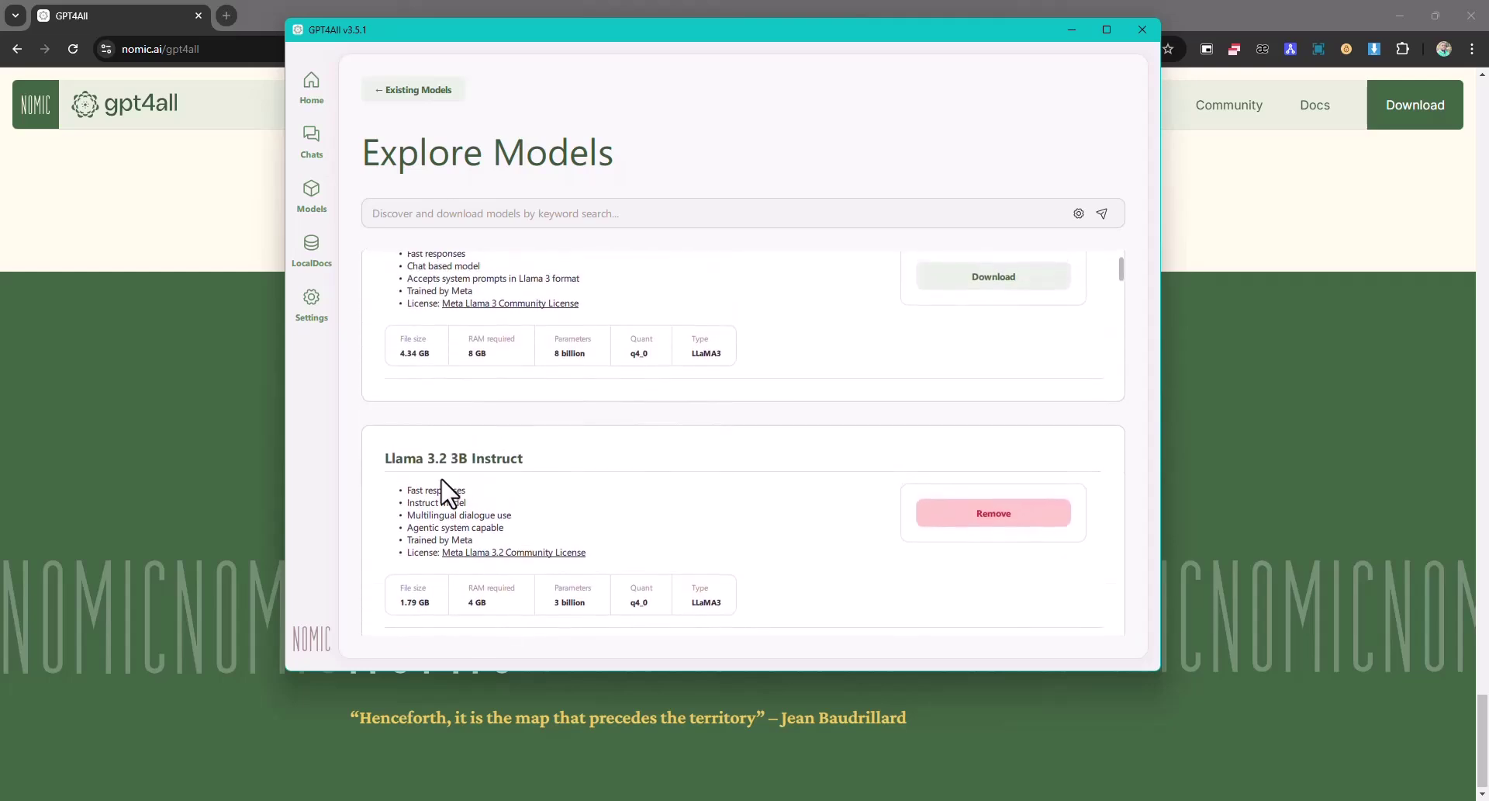
scroll(446, 493, "down", 10)
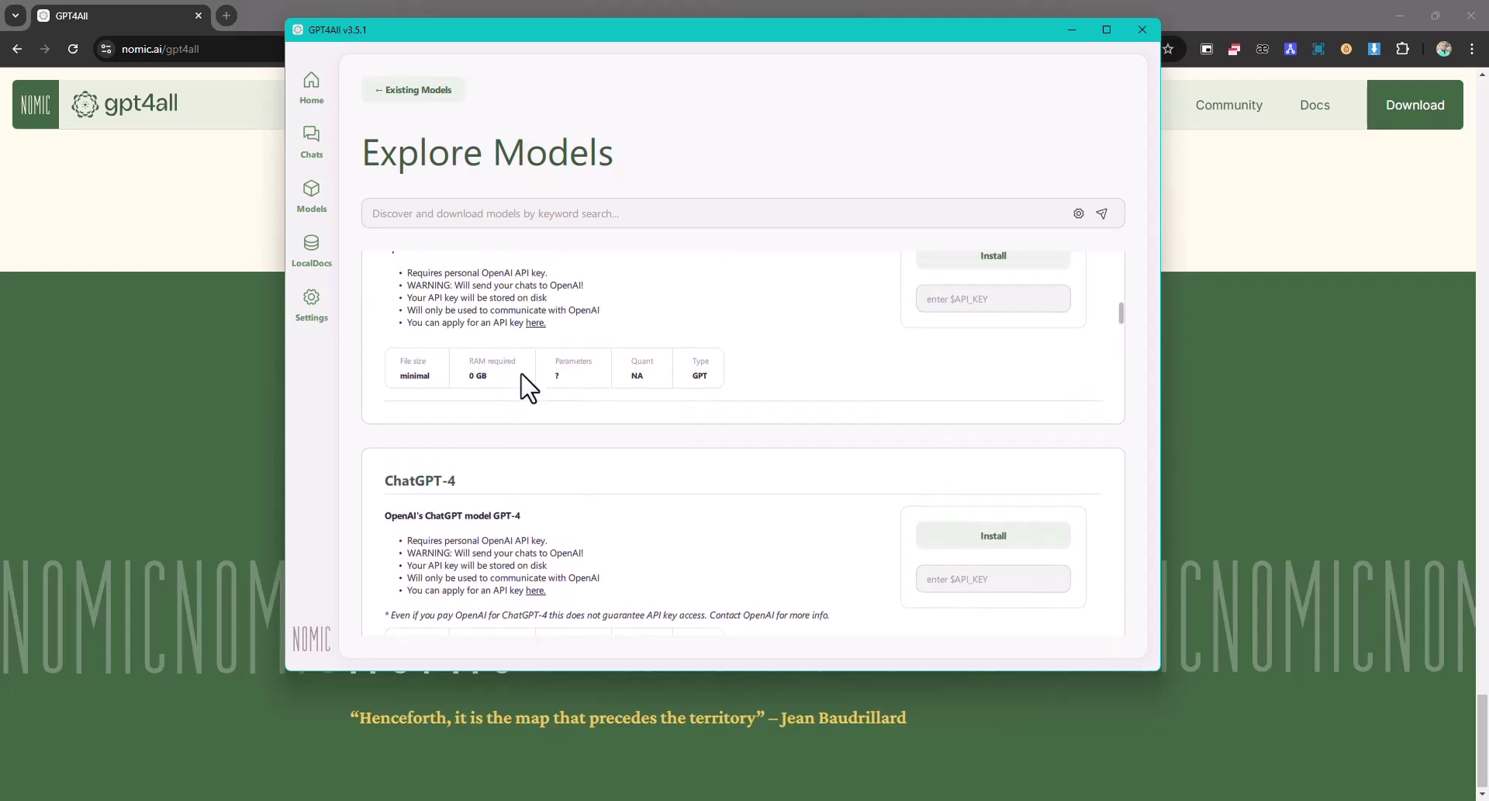
scroll(528, 384, "down", 3)
scroll(534, 410, "up", 10)
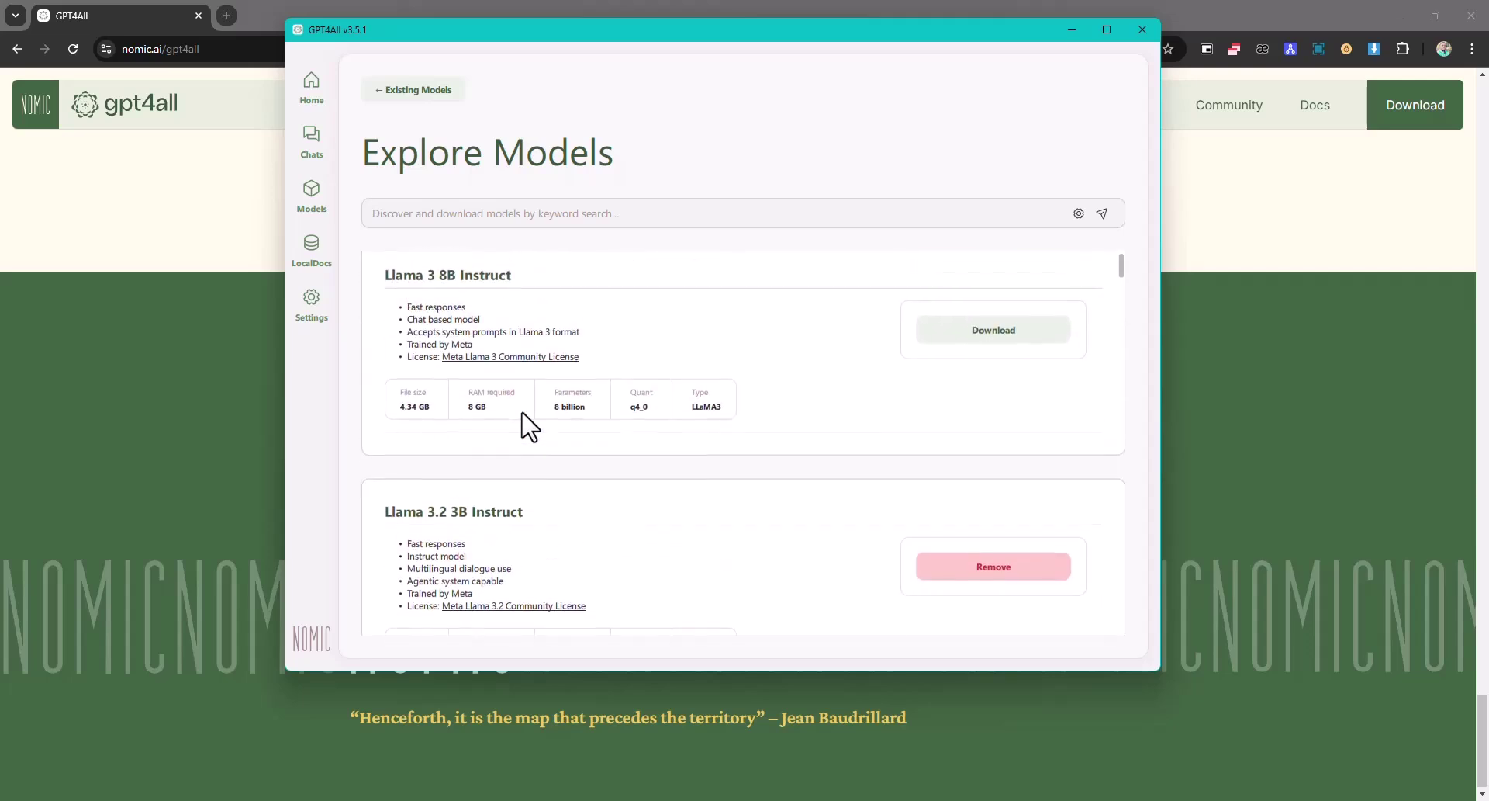
- Load the default Llama 3.2 3B Instruct model in the chat and send the message "Hello"
left_click(313, 139)
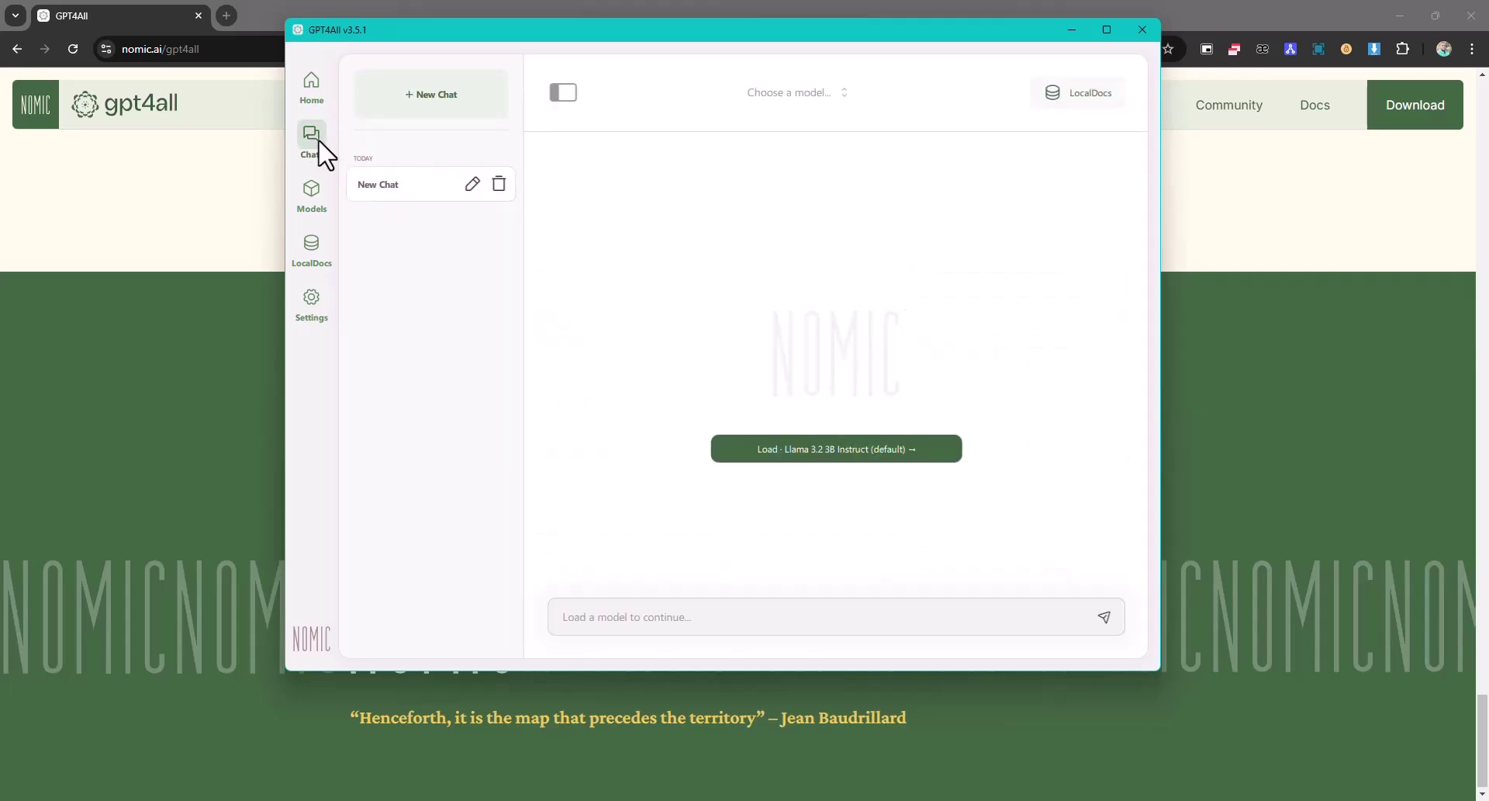
left_click(838, 454)
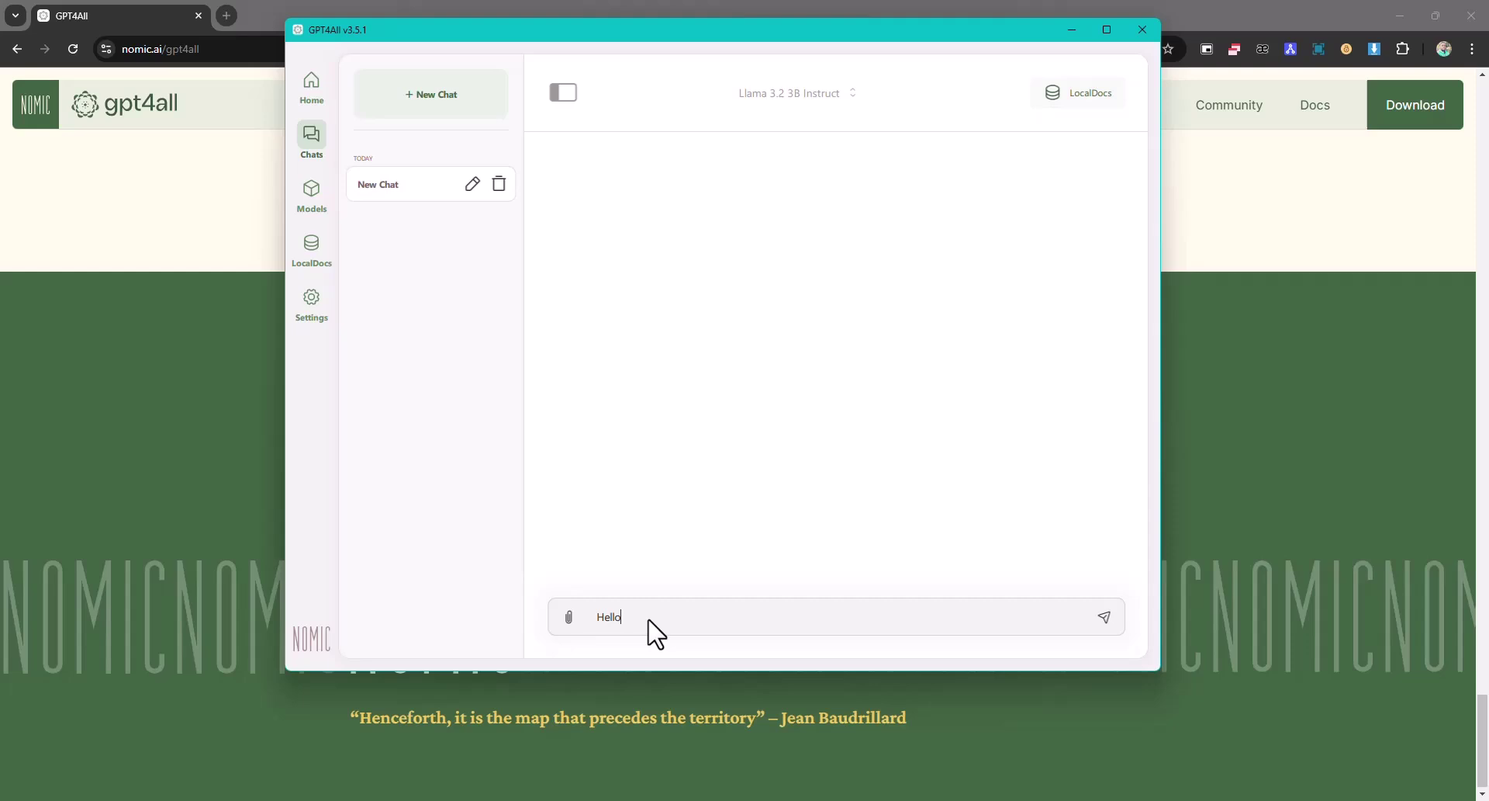
key("Return")
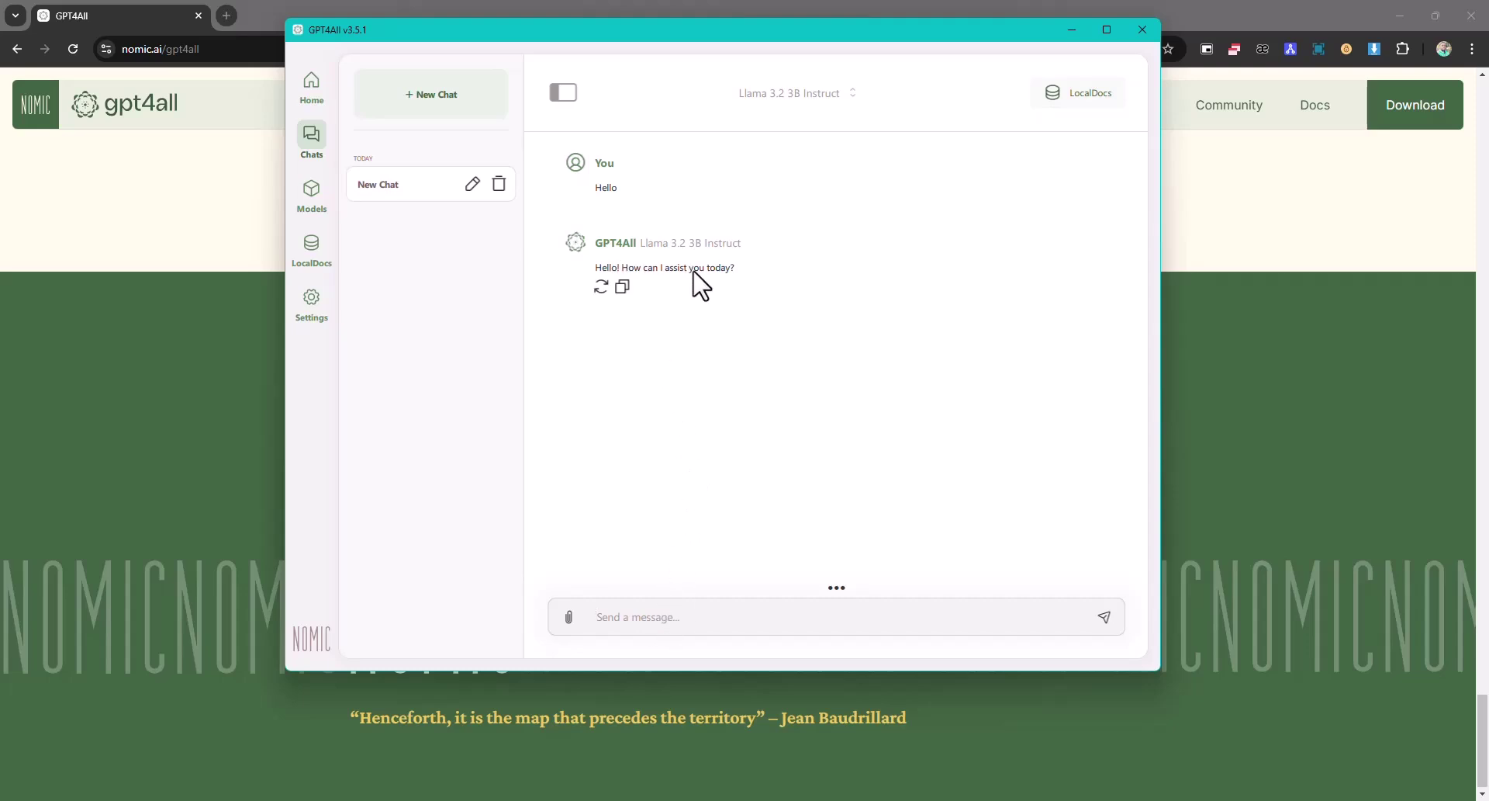
- Send the chat prompt "give me the python code to say hello world"
left_click(642, 619)
type("g")
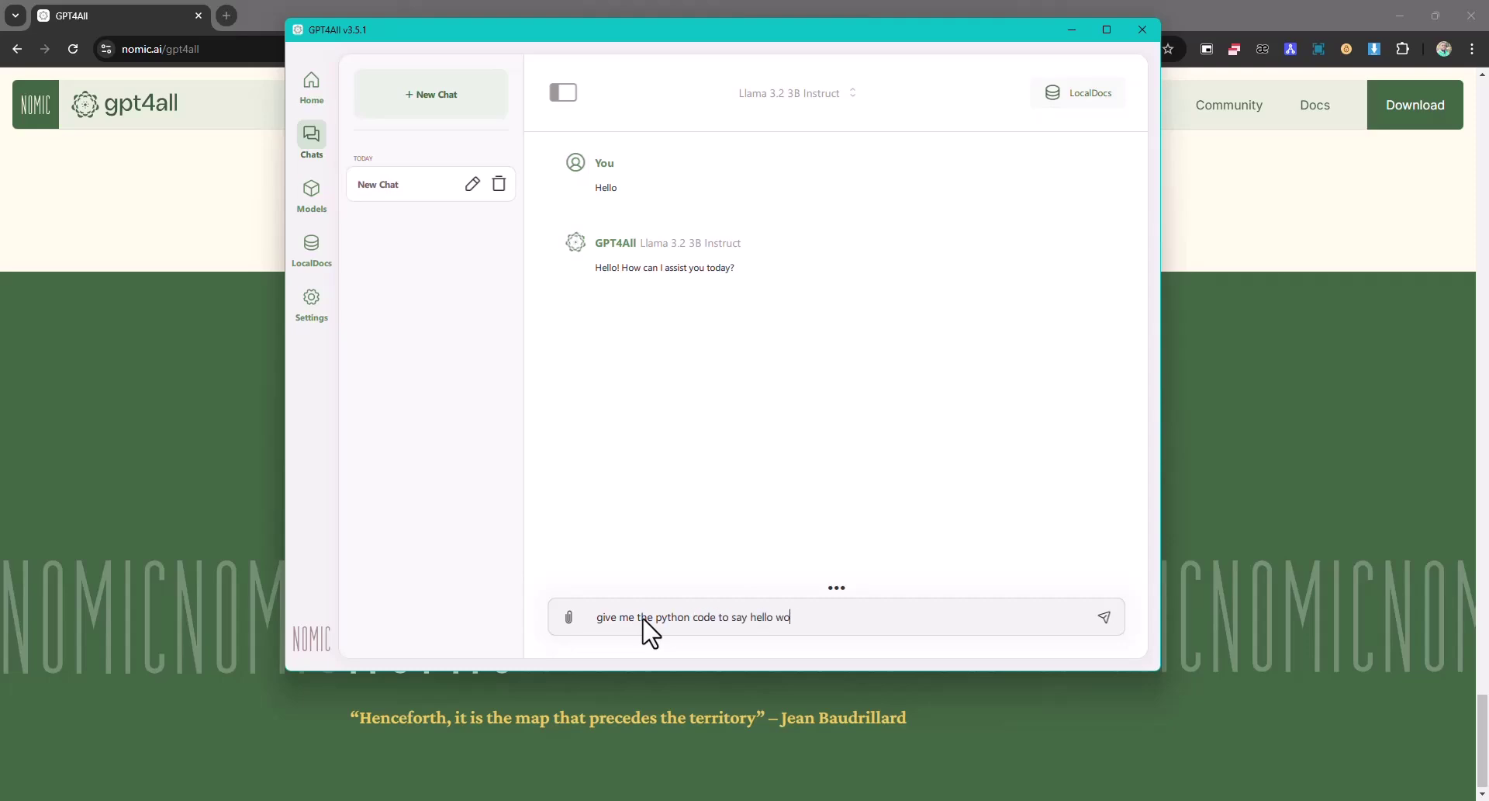
key("Return")
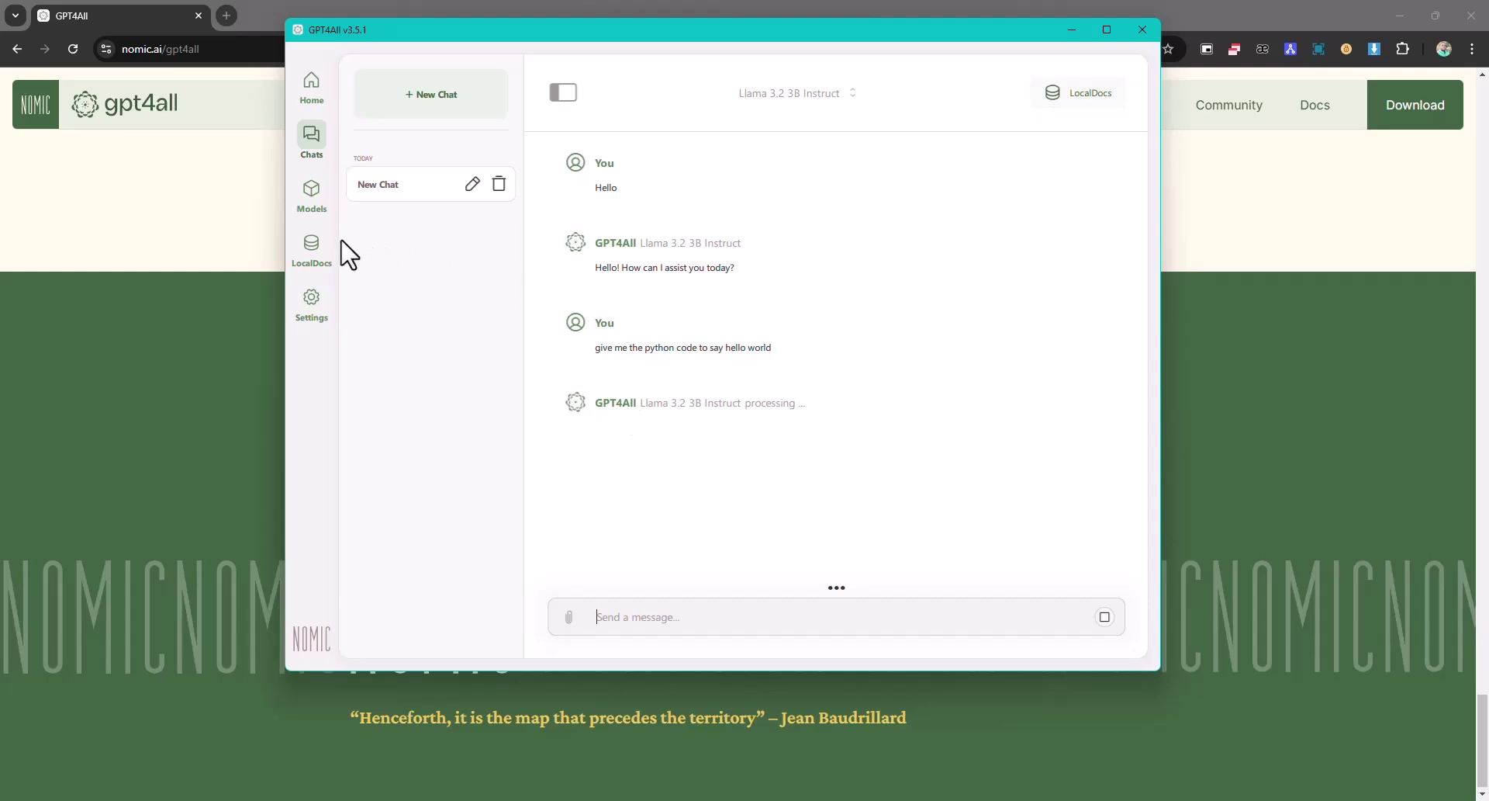
- Check the embedding progress of the cash app collection in LocalDocs and return to the chat
left_click(312, 252)
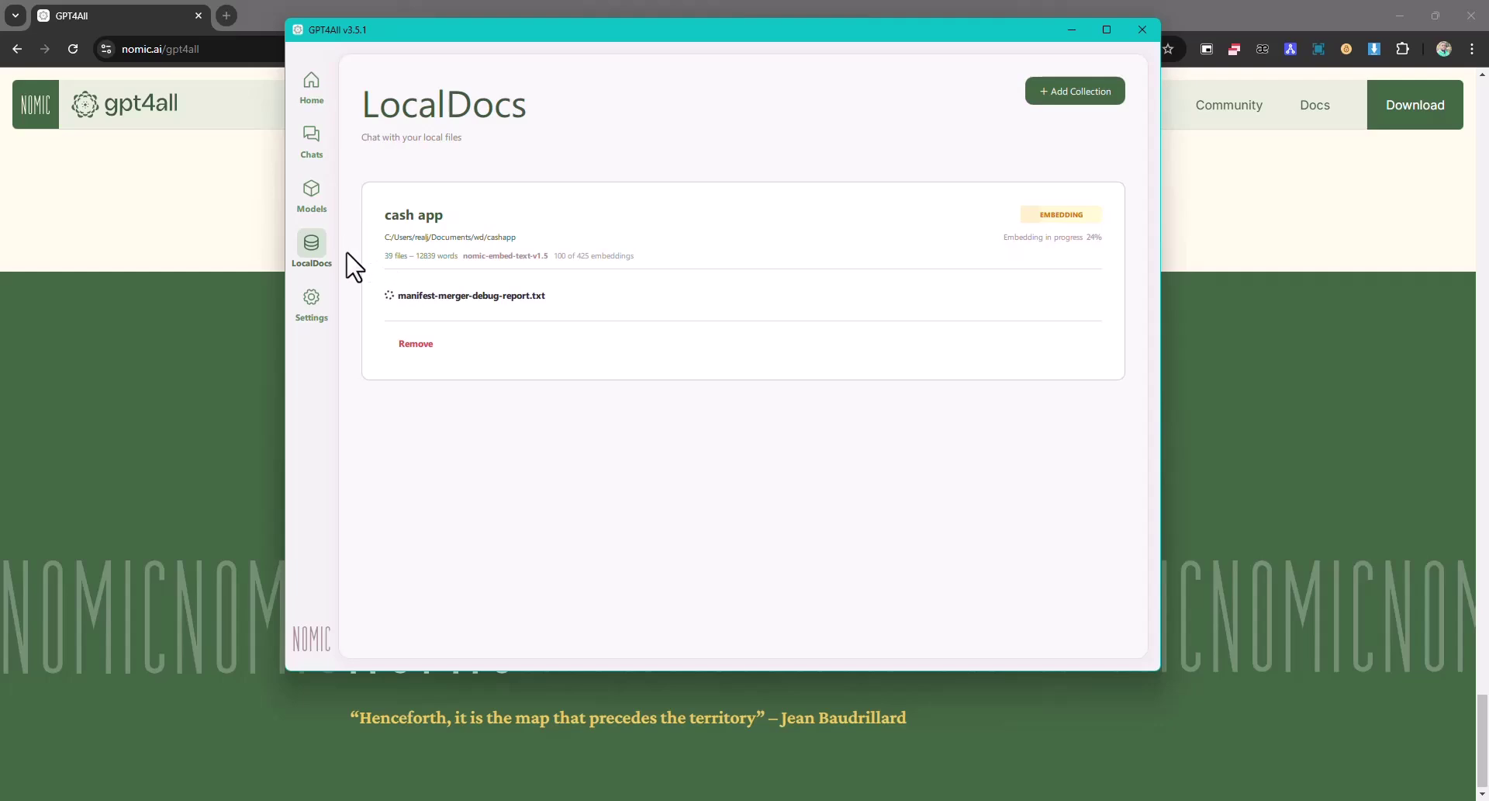
left_click(314, 143)
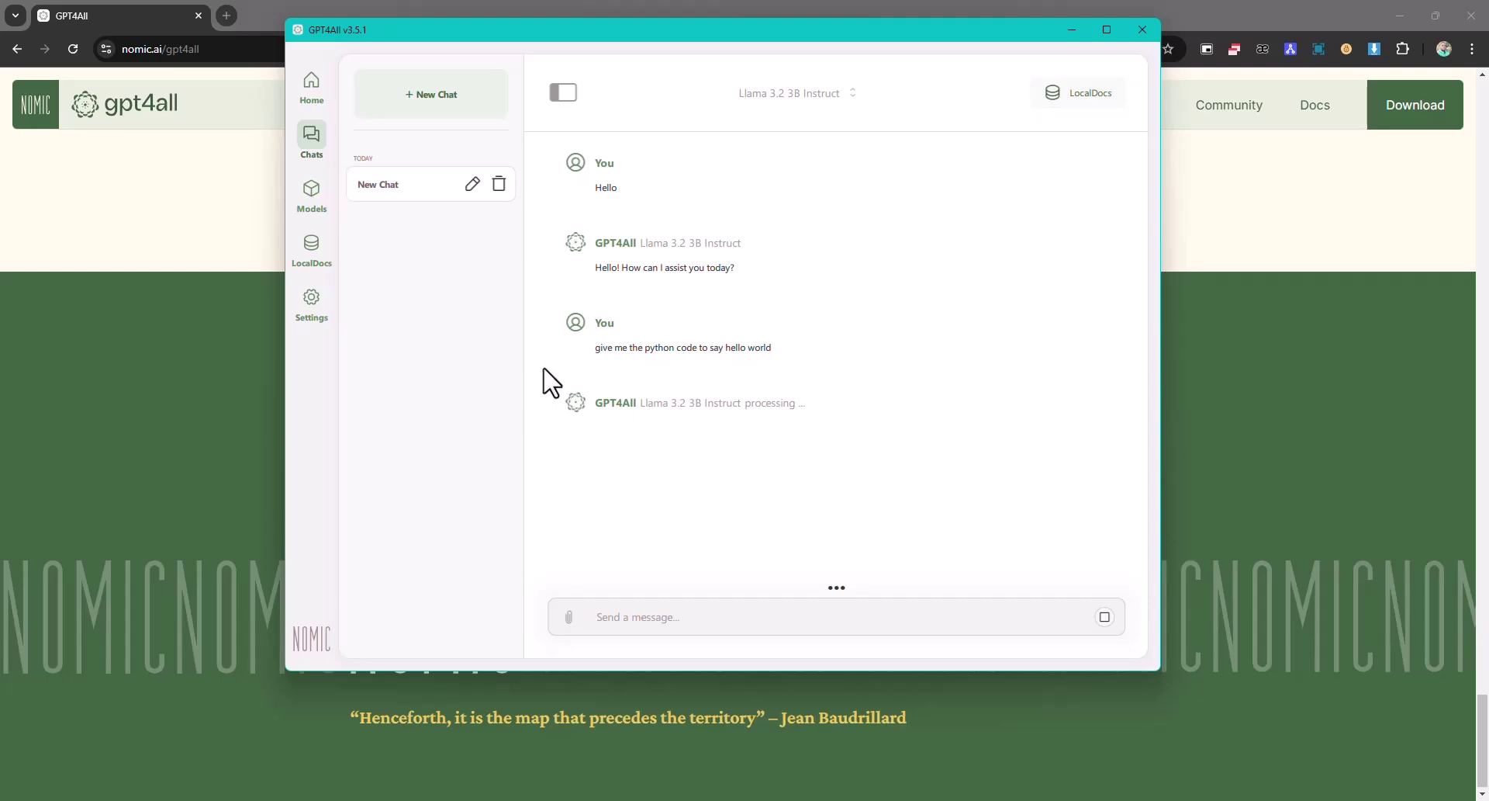
- Review the GPT4All website from the Enterprise section back up to the private chats section, and return to the desktop app
scroll(137, 369, "up", 5)
left_click(130, 436)
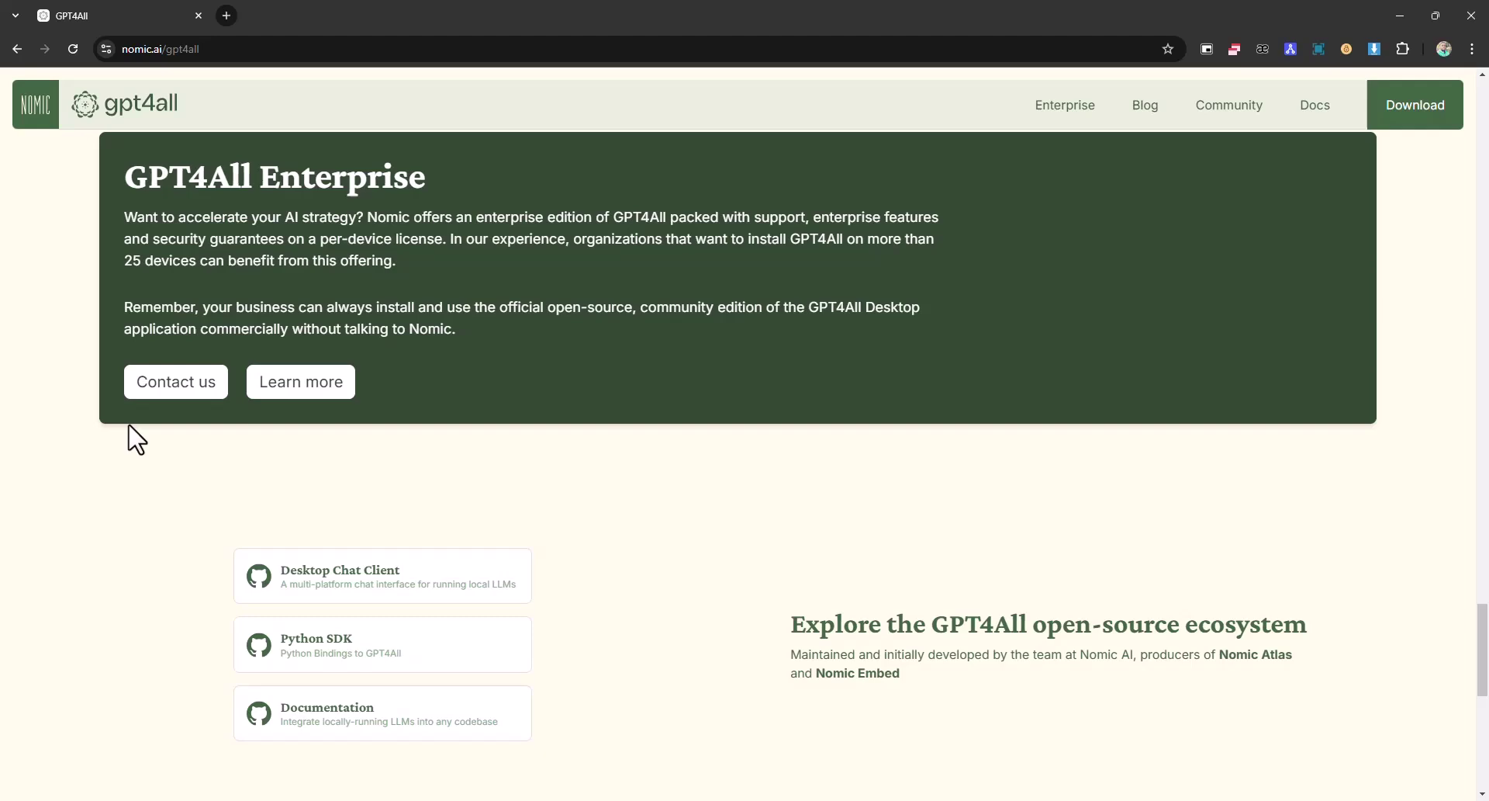
scroll(129, 436, "up", 15)
scroll(330, 304, "up", 3)
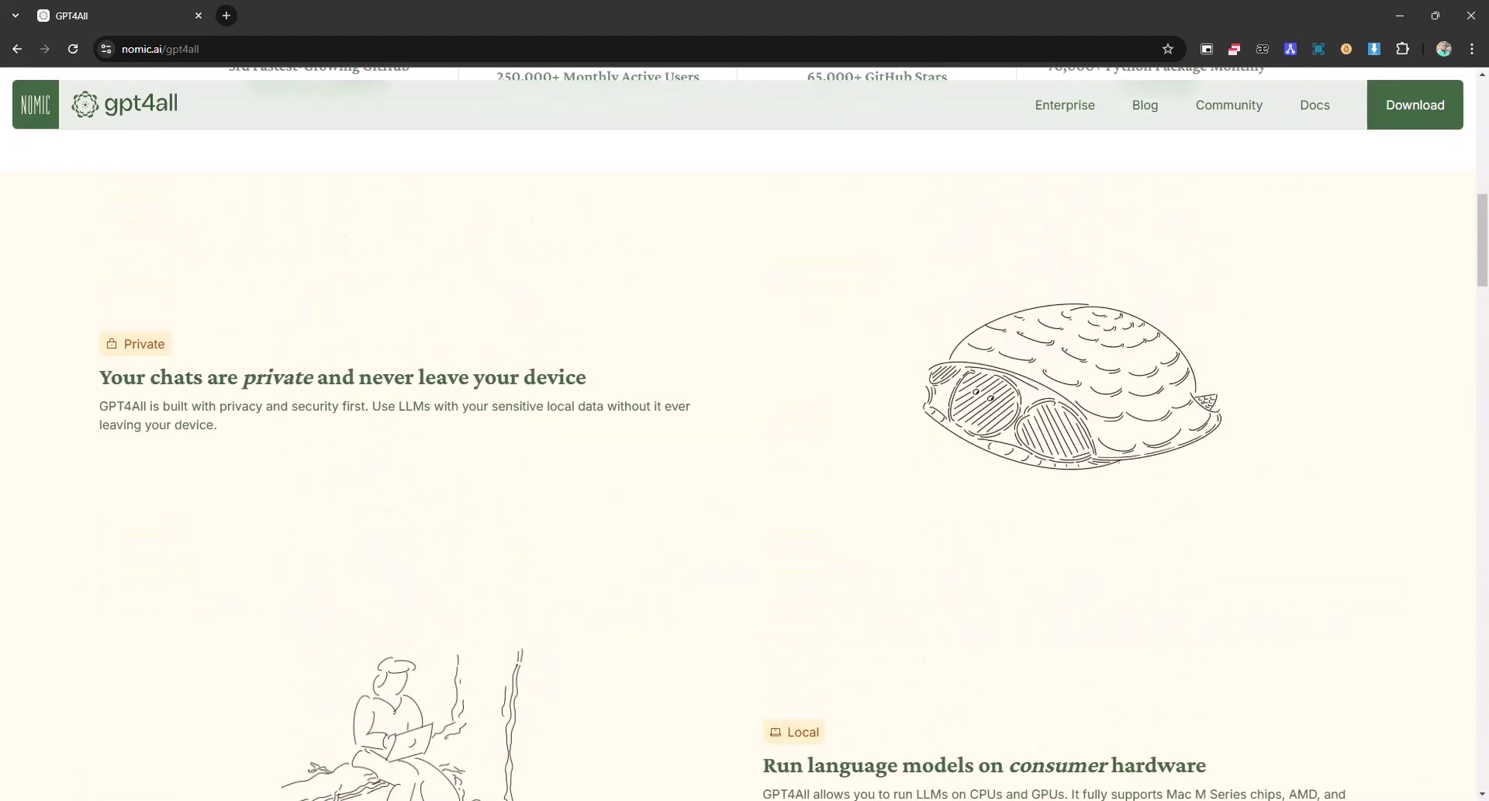
key("alt+Tab")
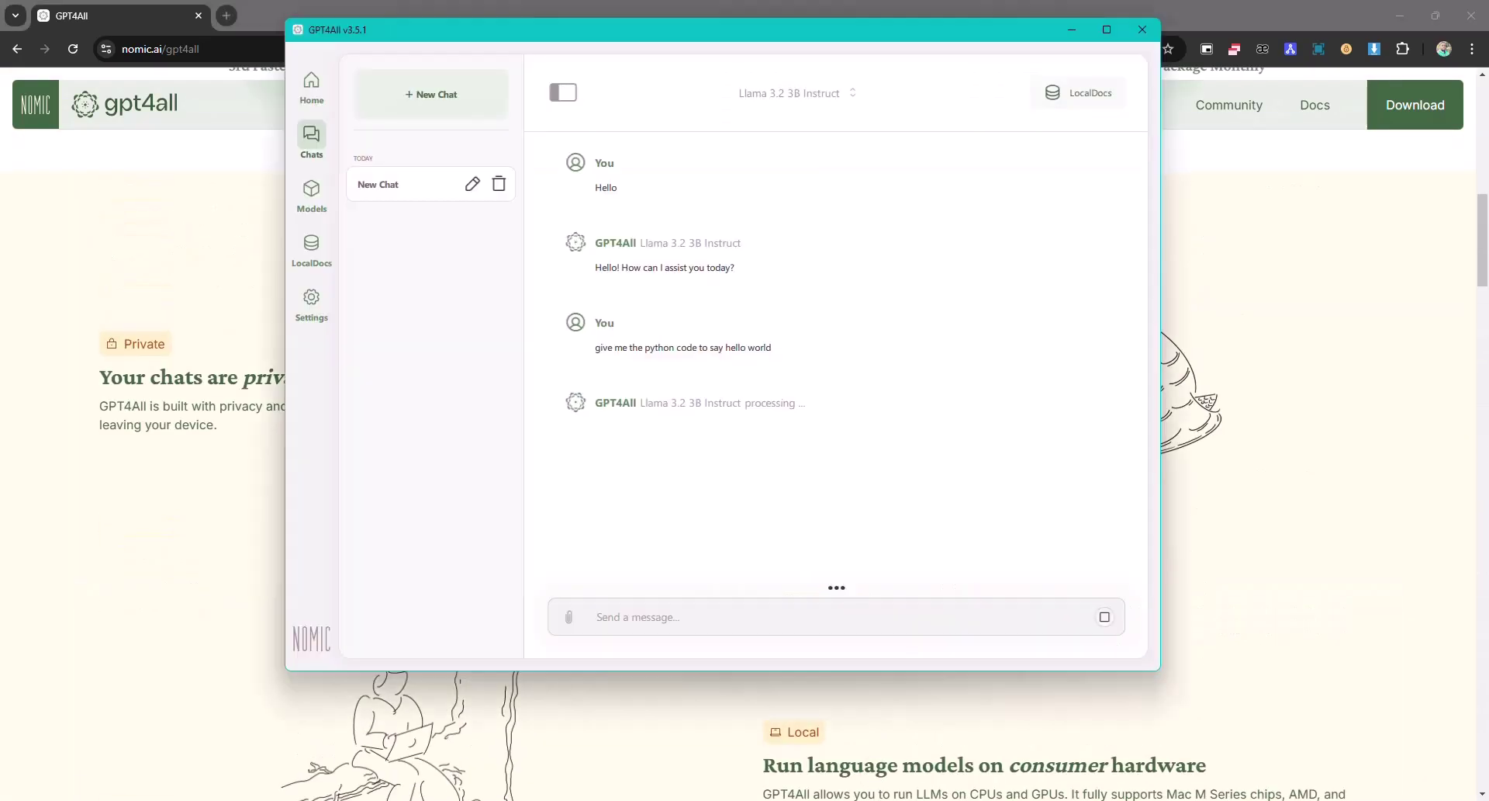
- View the installed Llama 3.2 3B Instruct model's specifications and the application settings
left_click(299, 249)
left_click(303, 205)
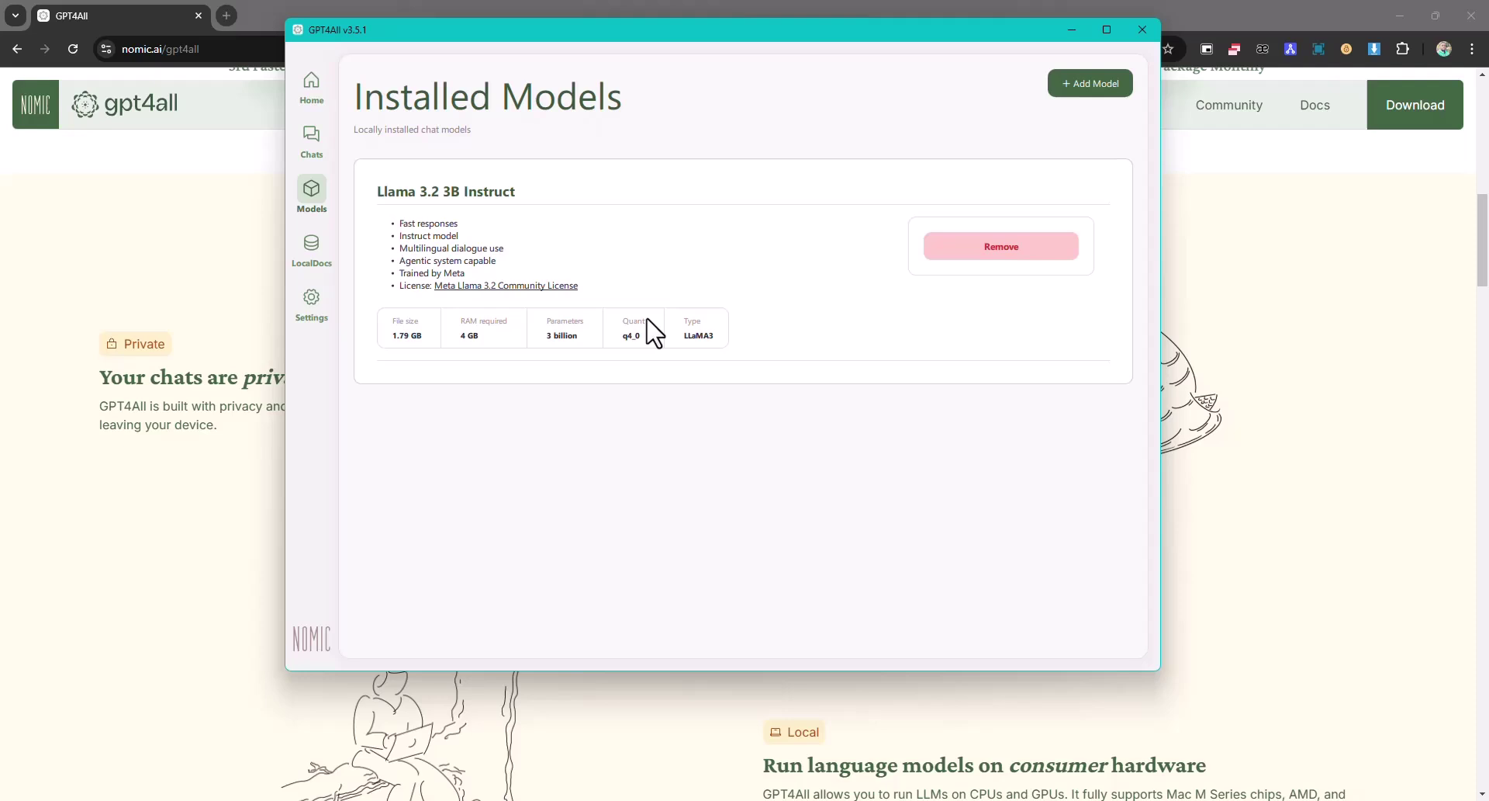
left_click(311, 147)
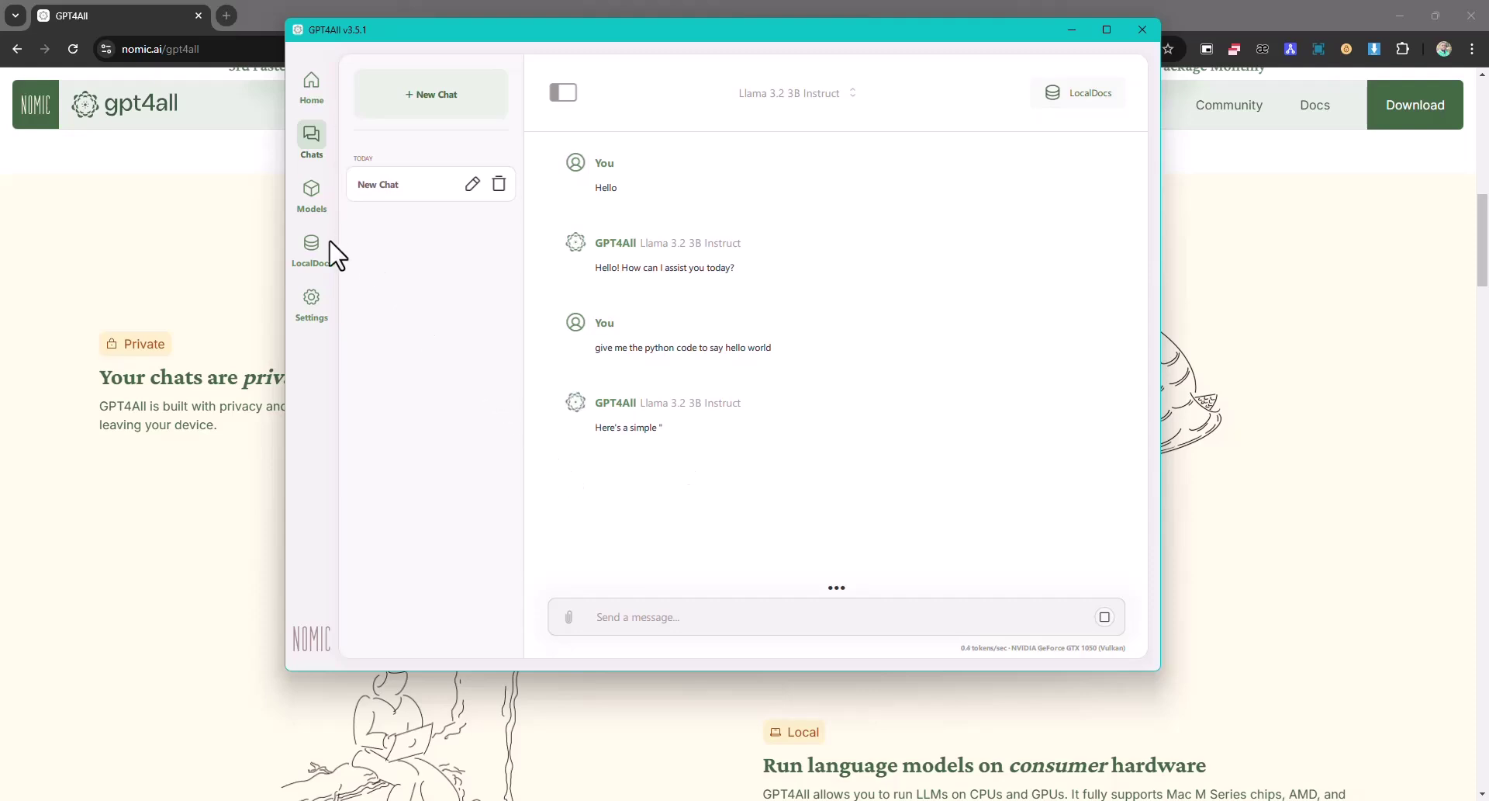
left_click(313, 299)
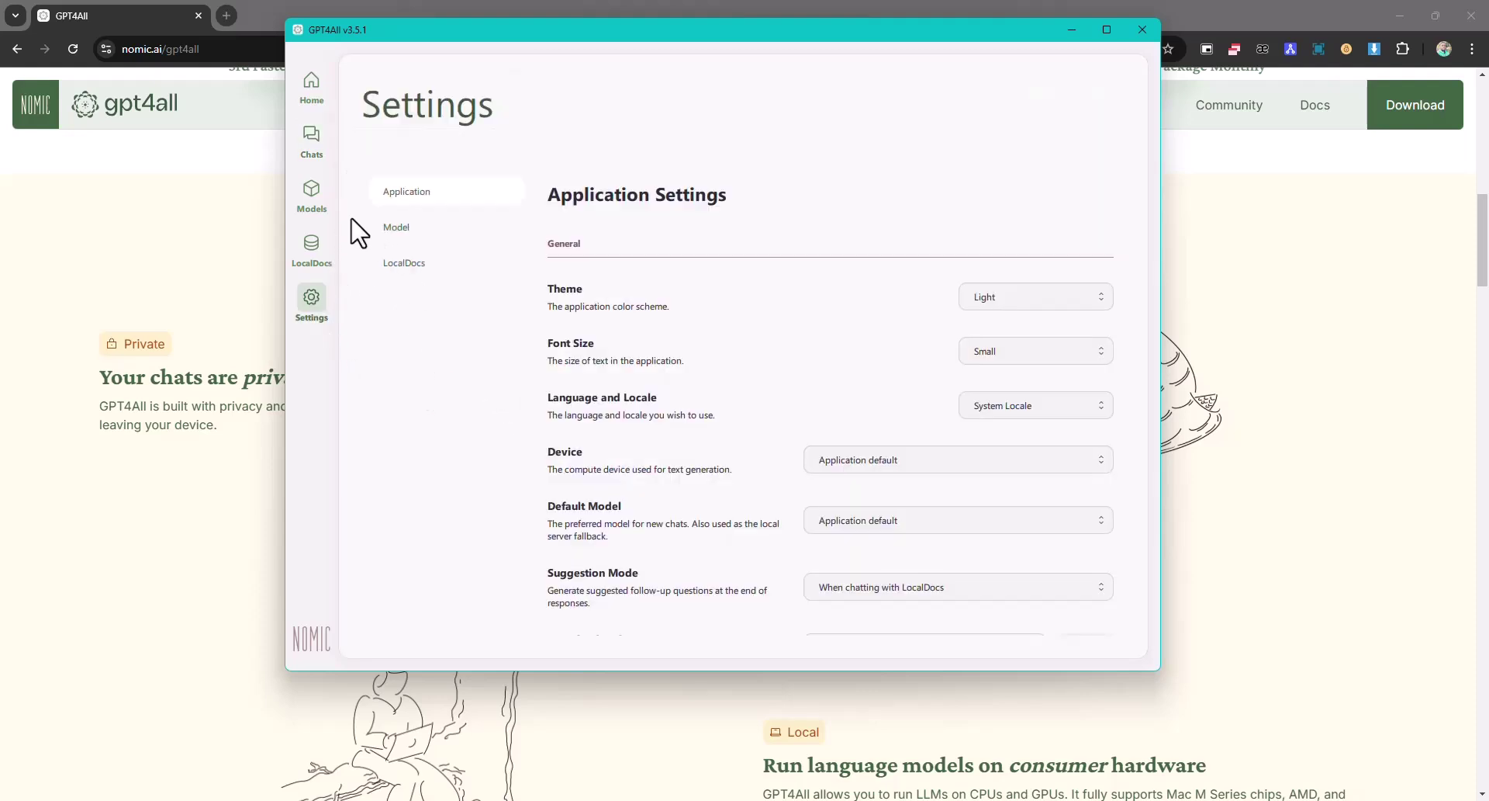
- Open the catalogue of downloadable models and compare file sizes and RAM requirements from the Llama models through Orca 2 (Full)
left_click(311, 200)
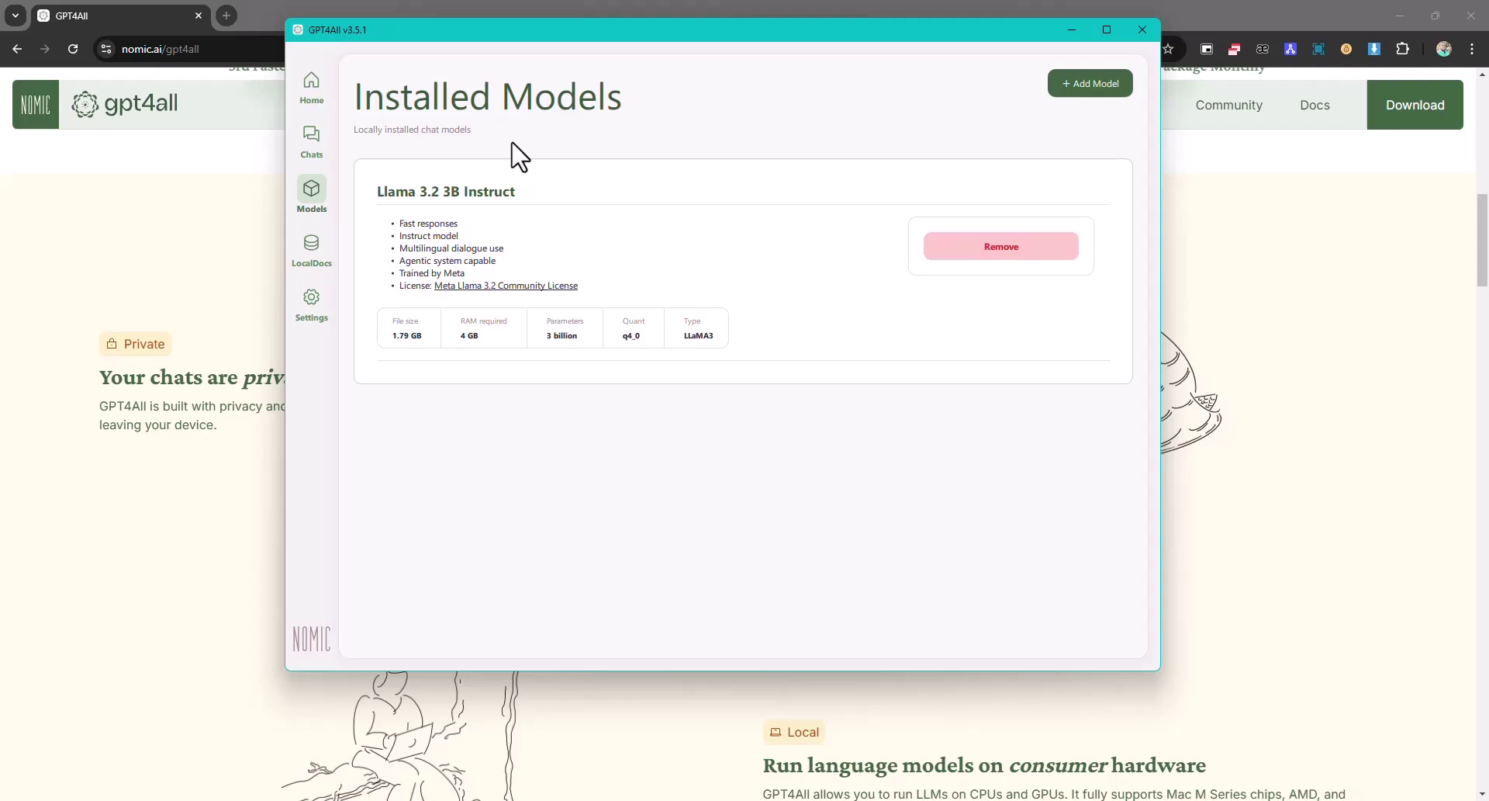
left_click(1074, 90)
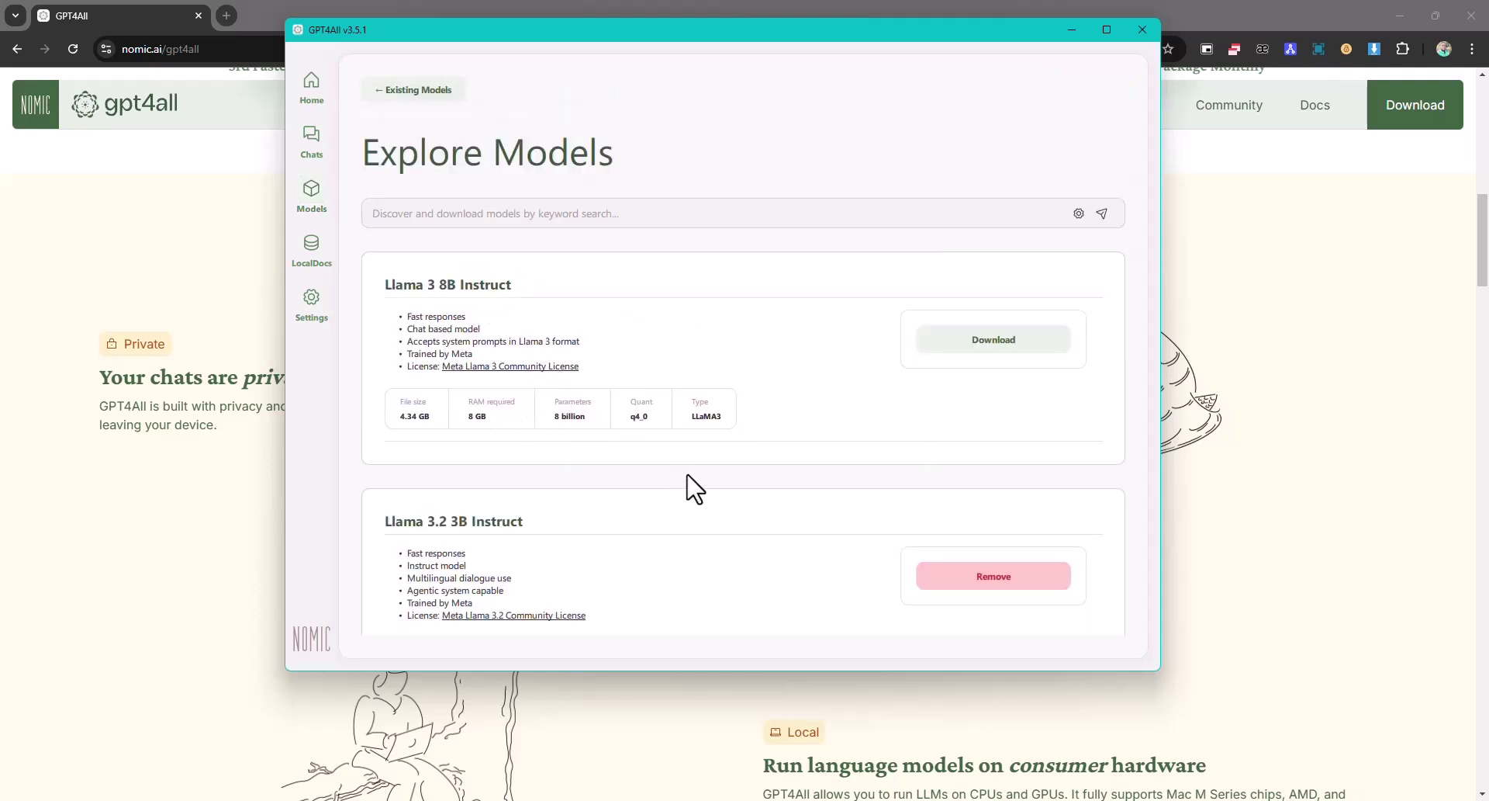
scroll(689, 489, "down", 2)
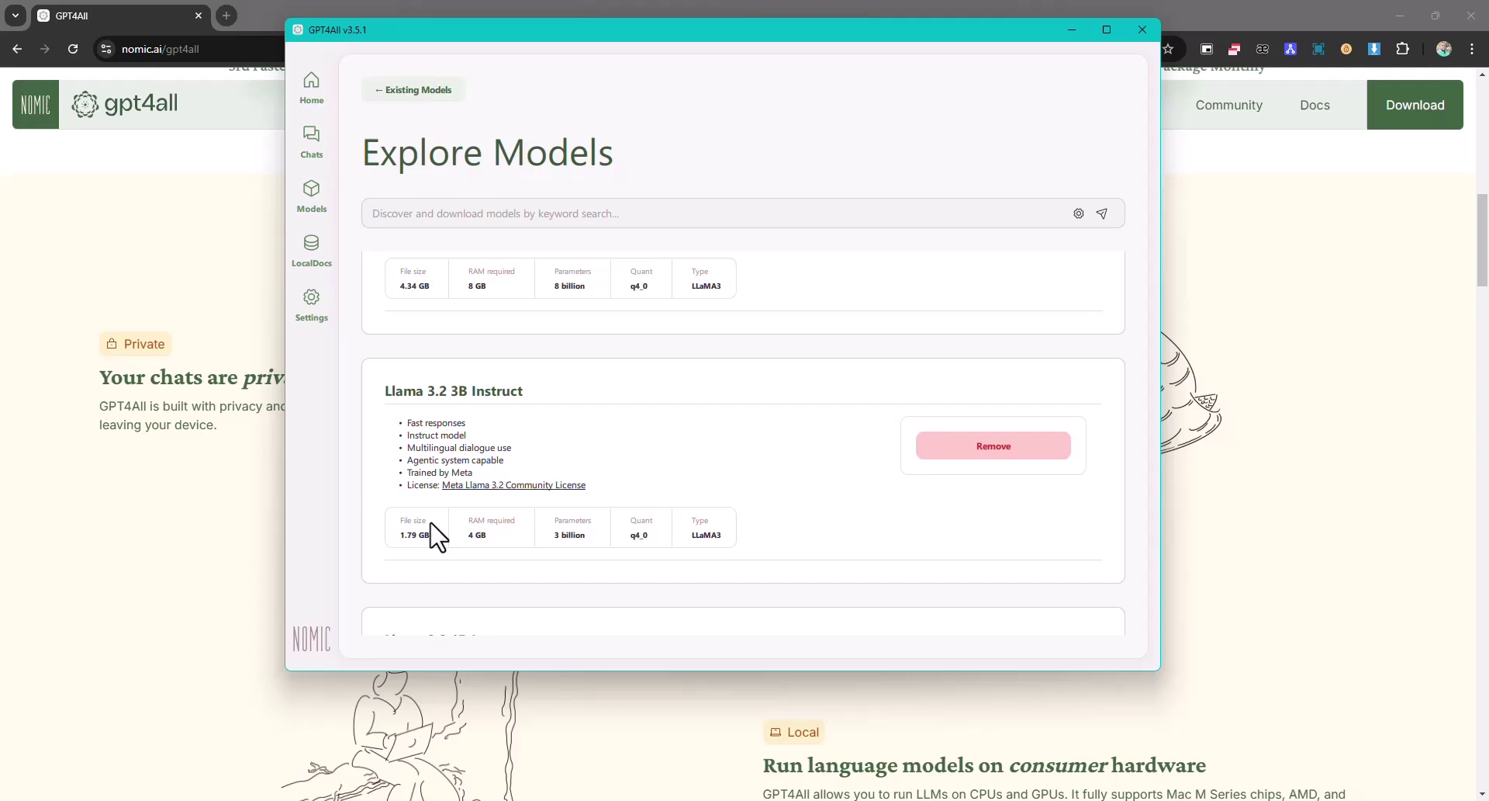
scroll(441, 392, "up", 2)
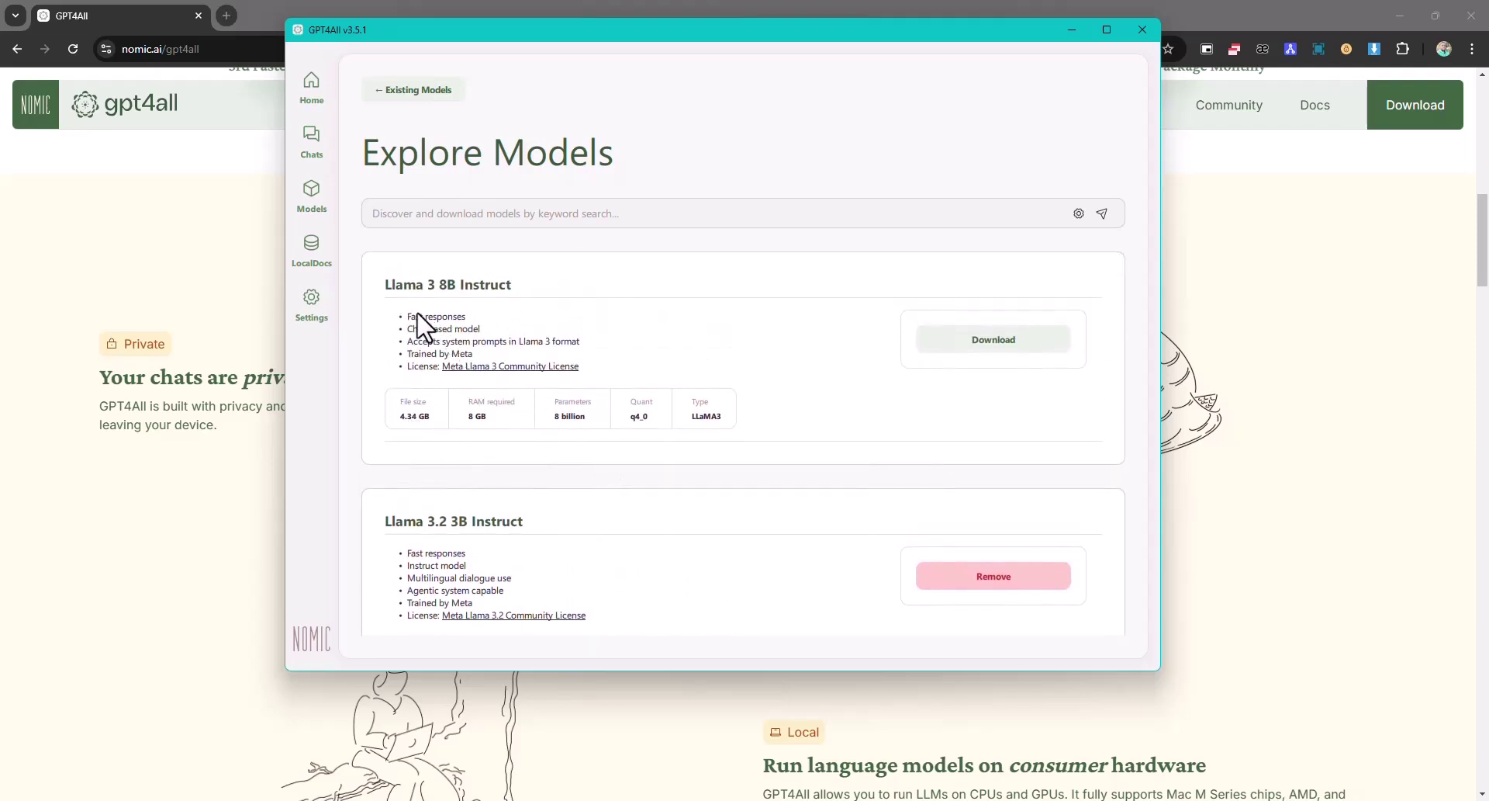
scroll(608, 448, "down", 10)
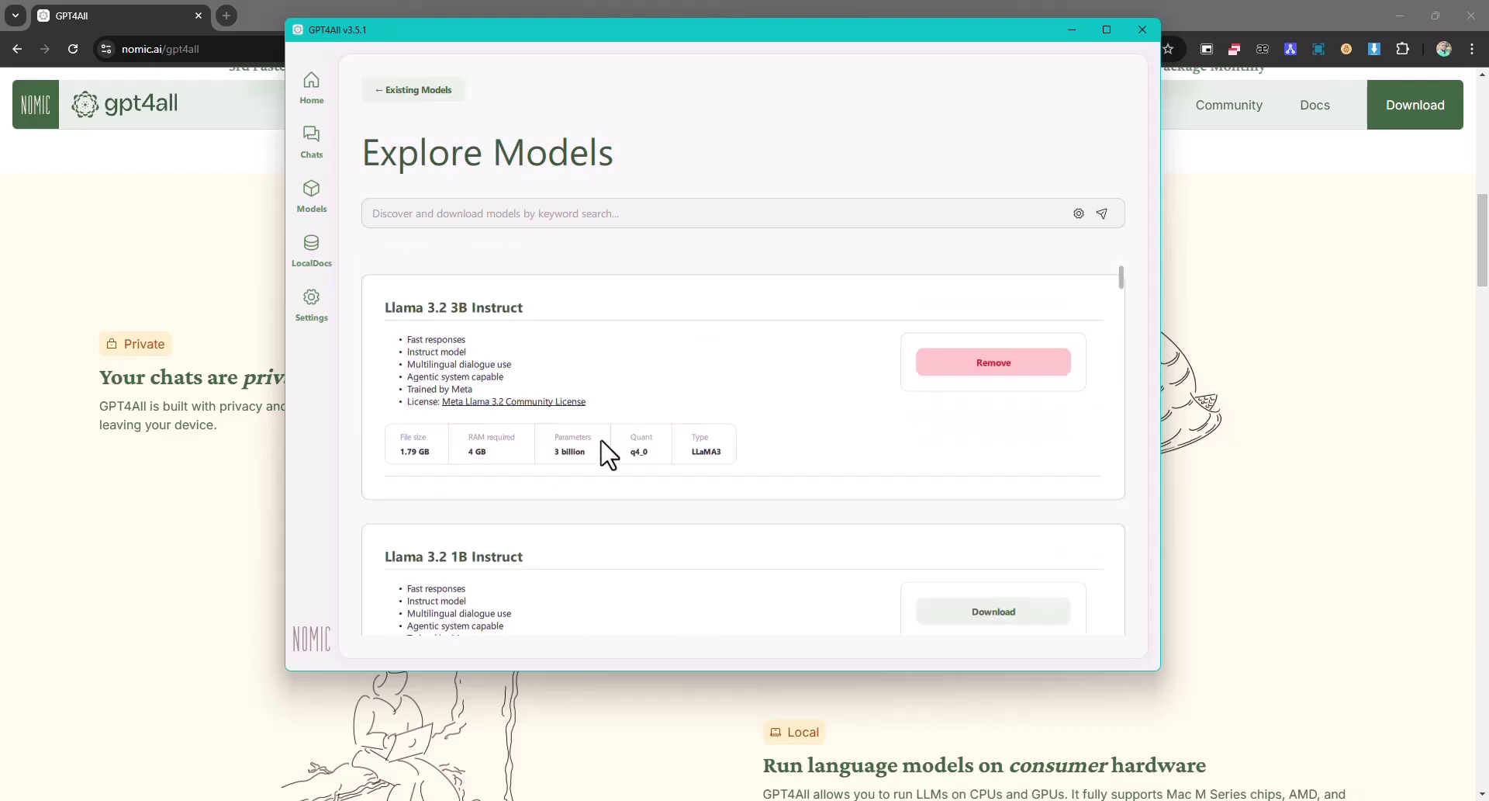
scroll(608, 454, "down", 15)
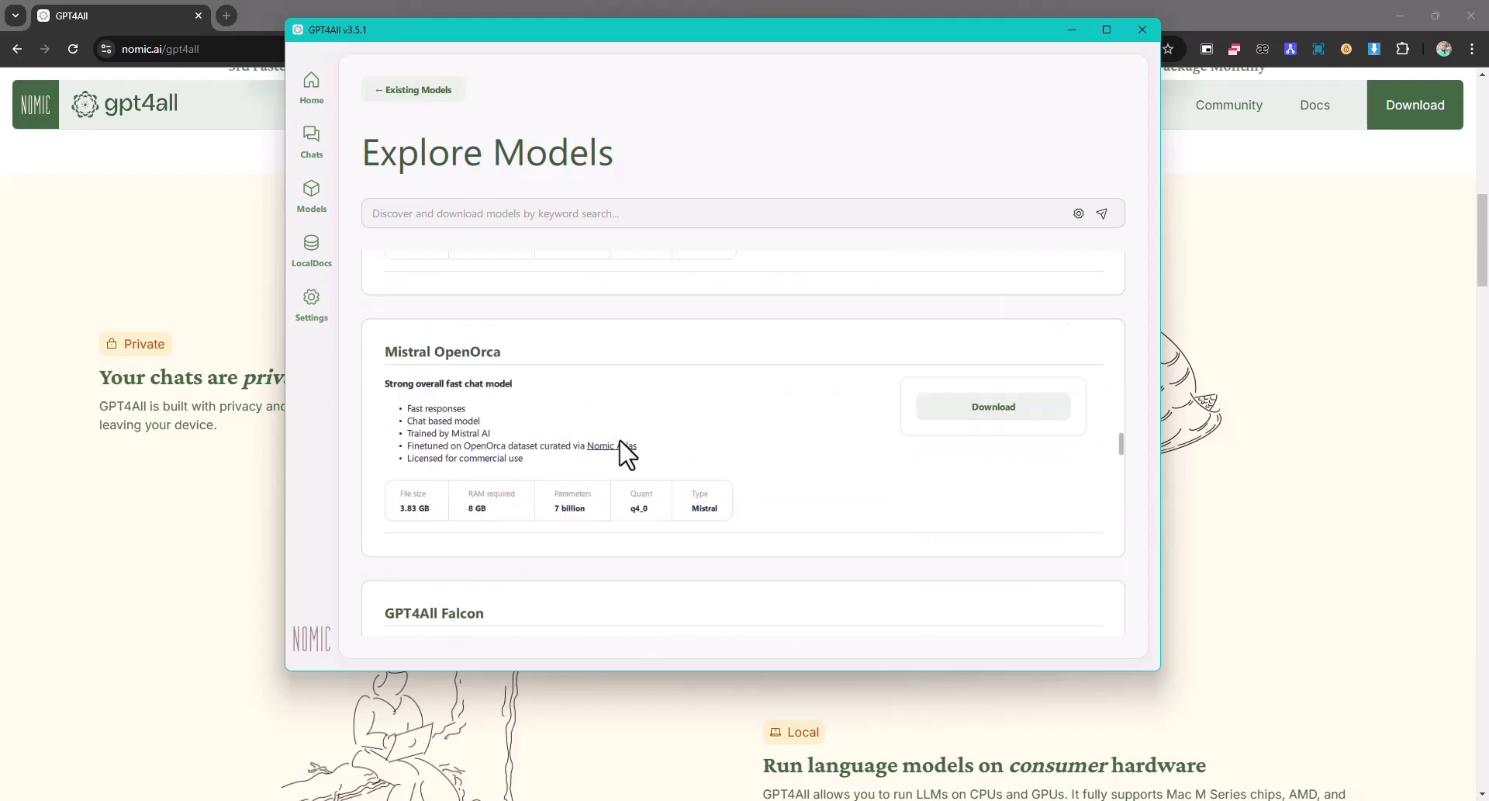
scroll(675, 431, "down", 5)
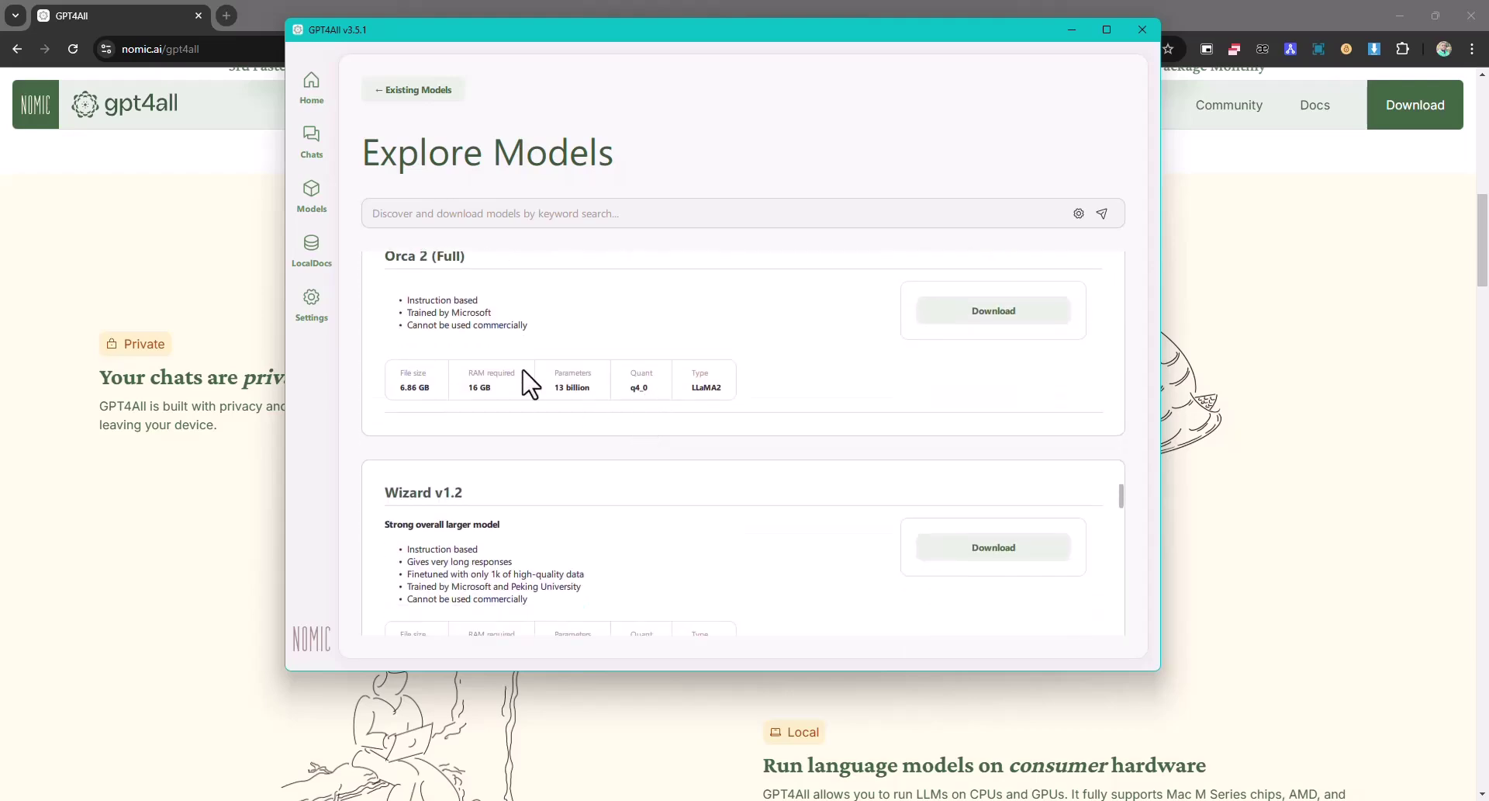
- Return to the chat and highlight the Python code block in the model's hello world reply
left_click(311, 147)
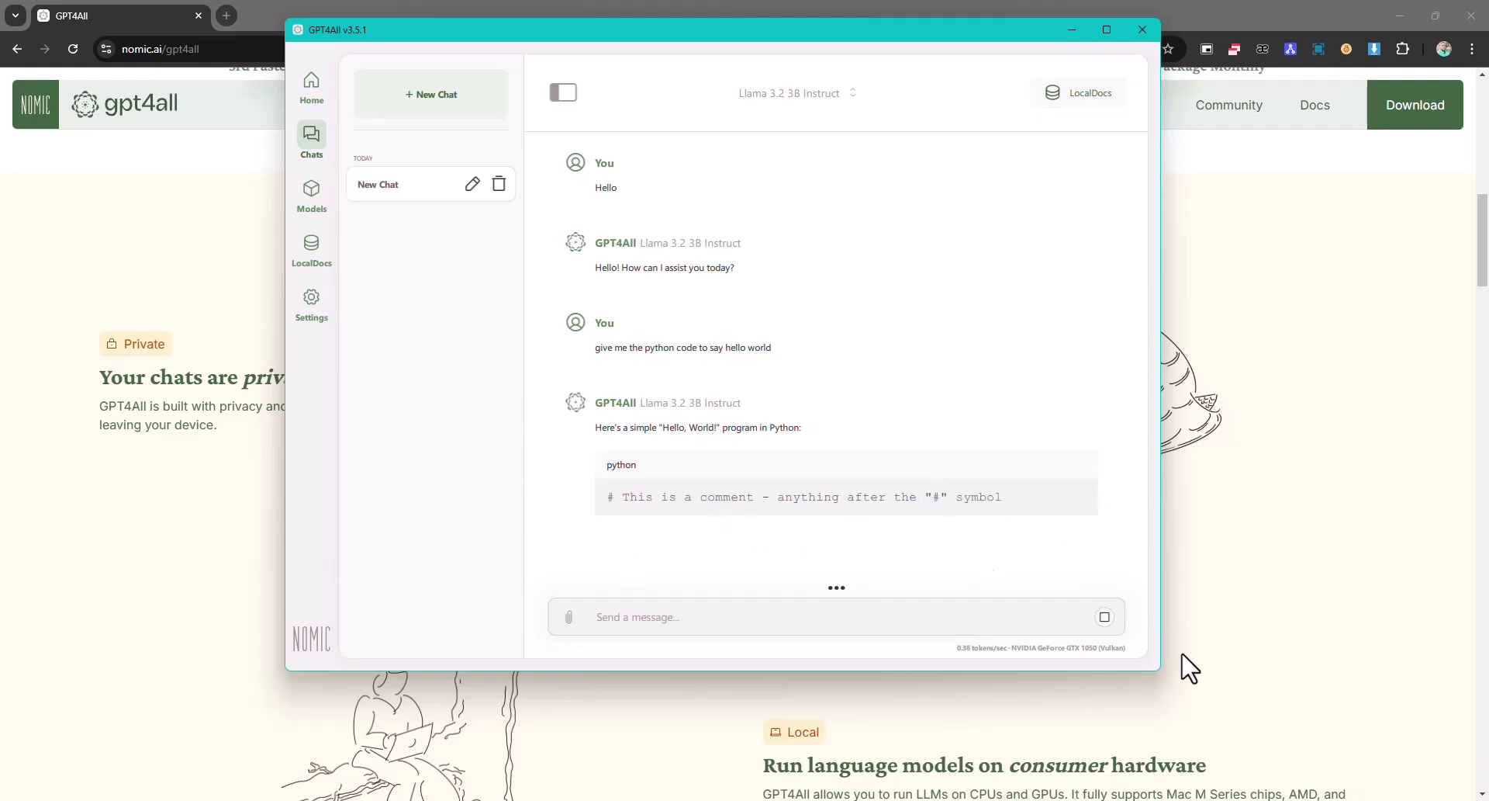
mouse_move(898, 459)
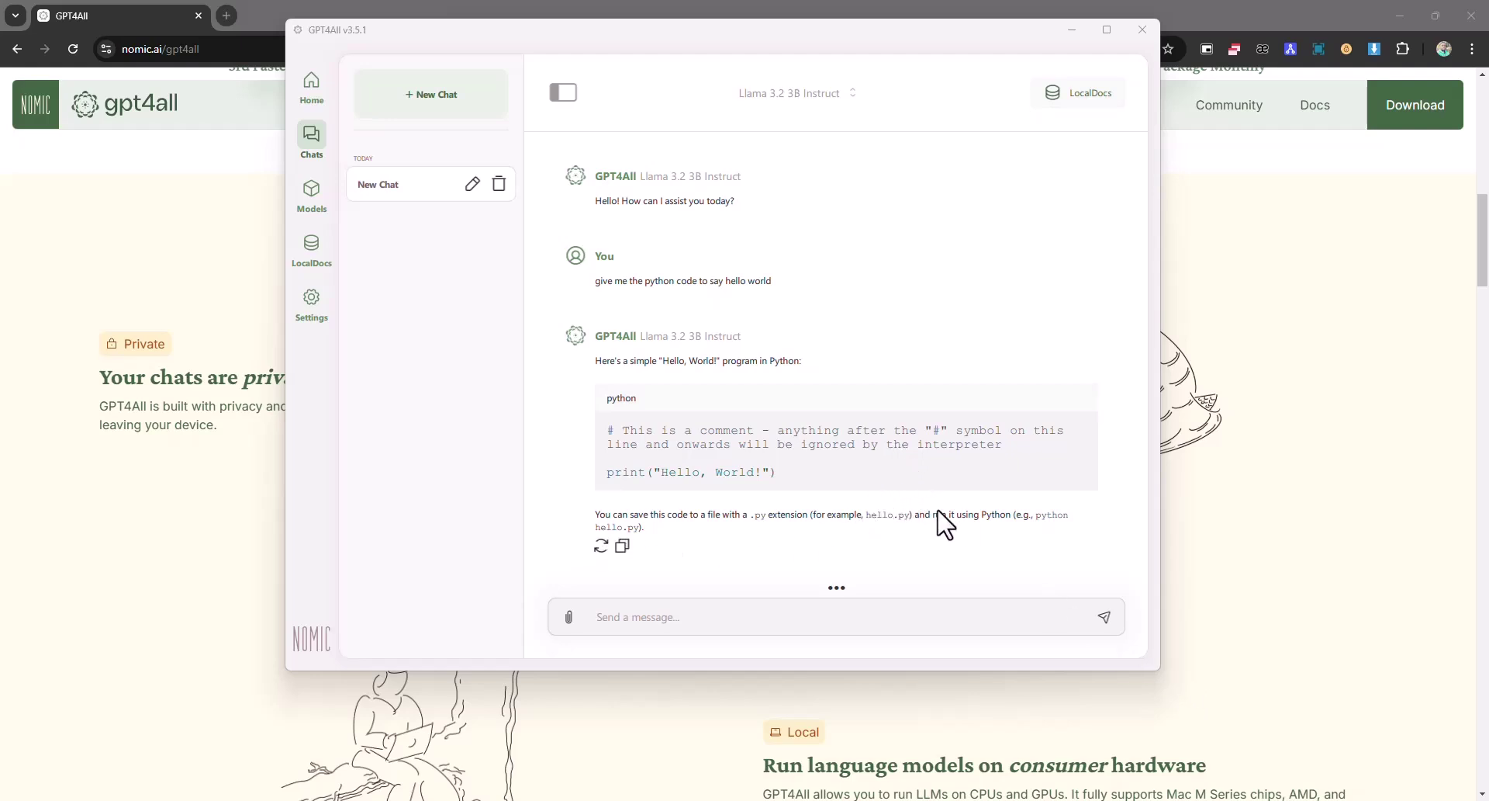
mouse_move(609, 433)
left_mouse_down()
mouse_move(822, 498)
mouse_move(583, 481)
mouse_move(614, 470)
mouse_move(618, 432)
left_mouse_up()
left_click(788, 488)
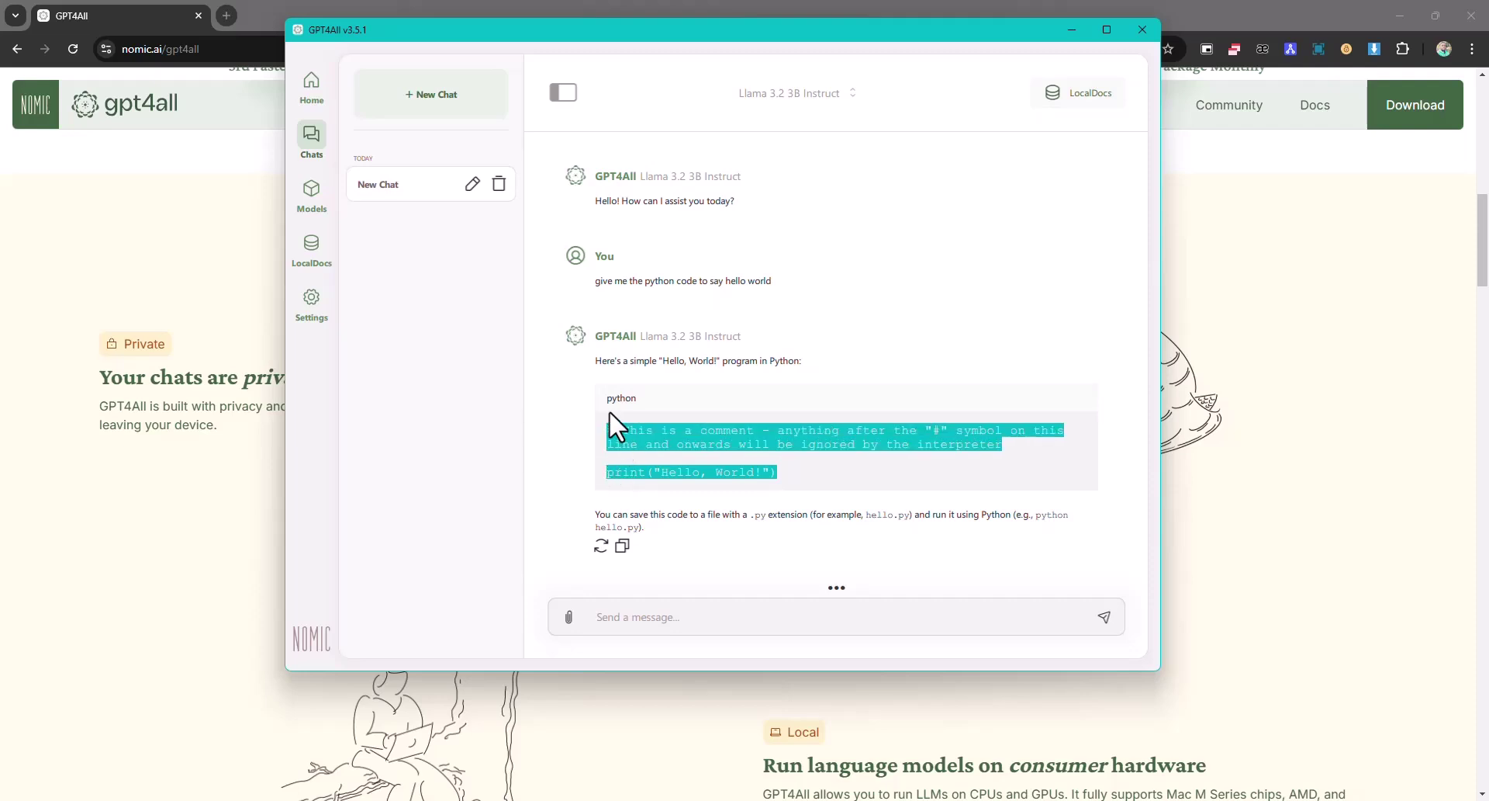